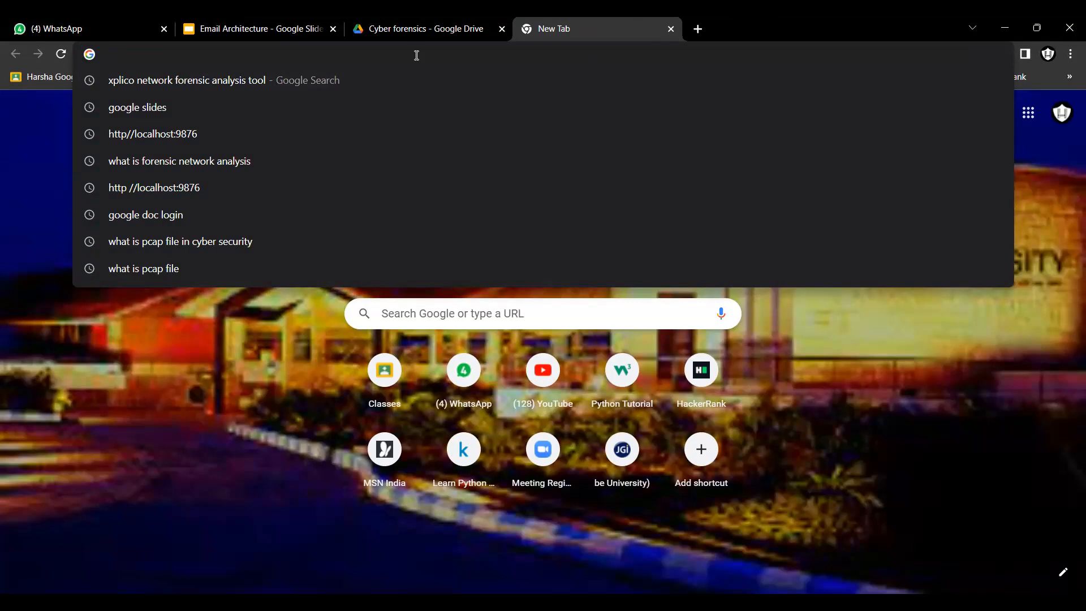
Search Google for "Email dossier" and open the CentralOps.net Email Dossier page.
type("Email")
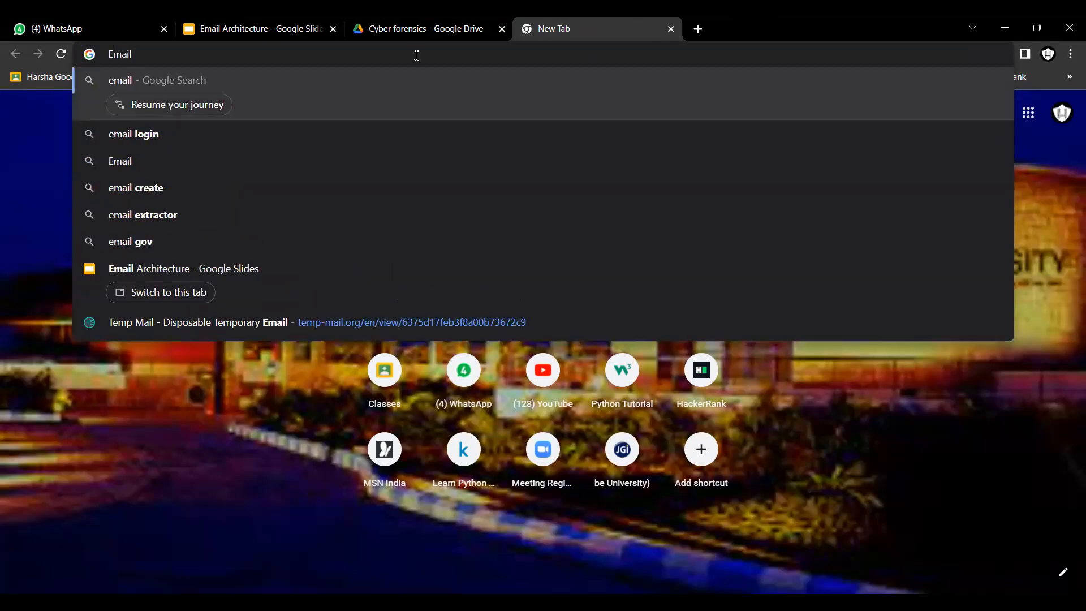
type(" doo")
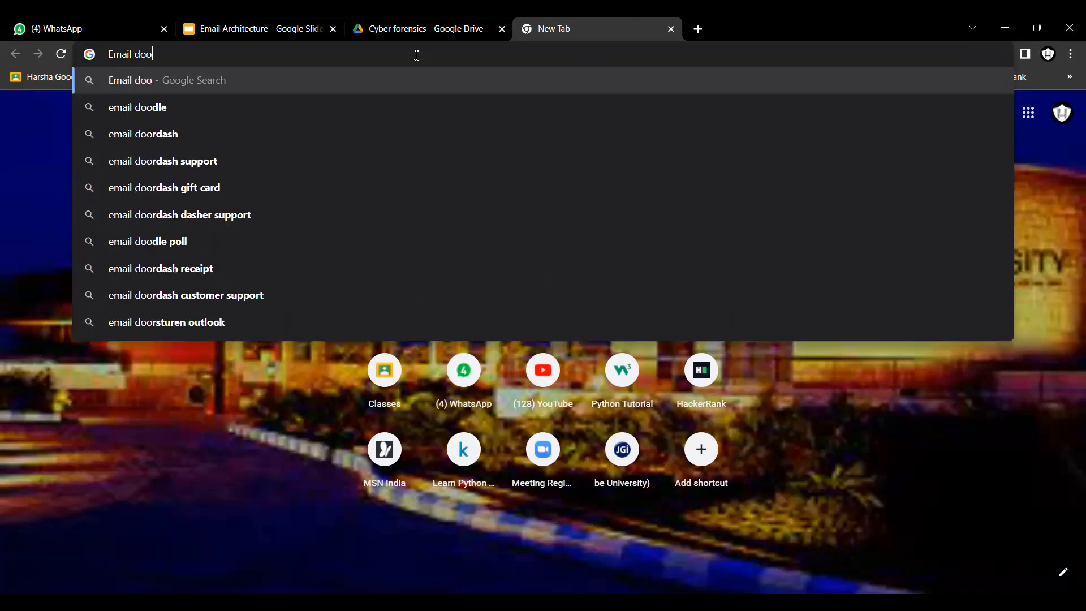
key("BackSpace")
type("ssier")
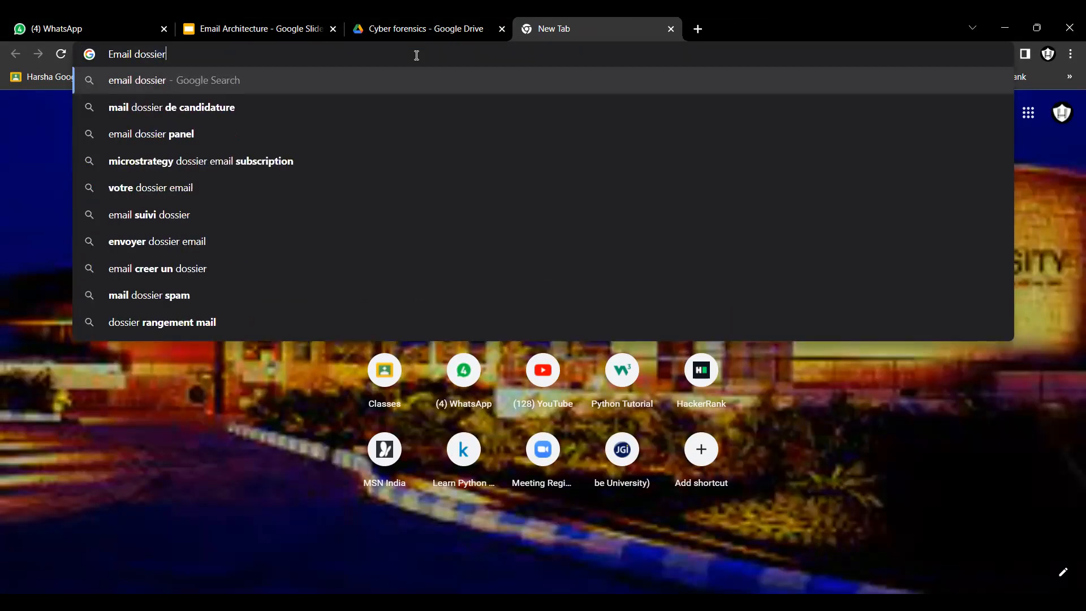
key("Return")
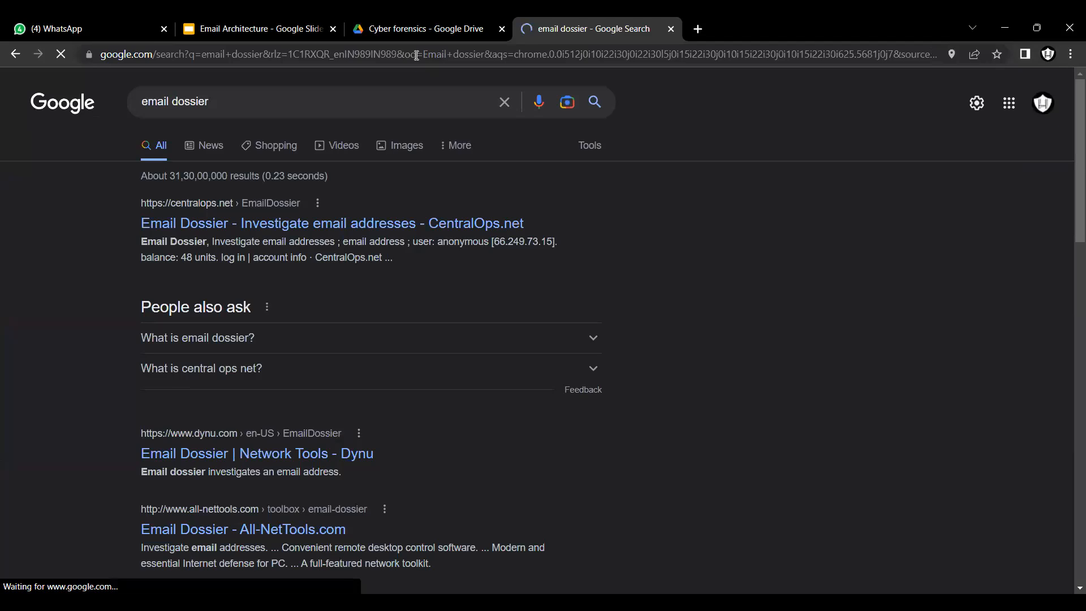
left_click(194, 231)
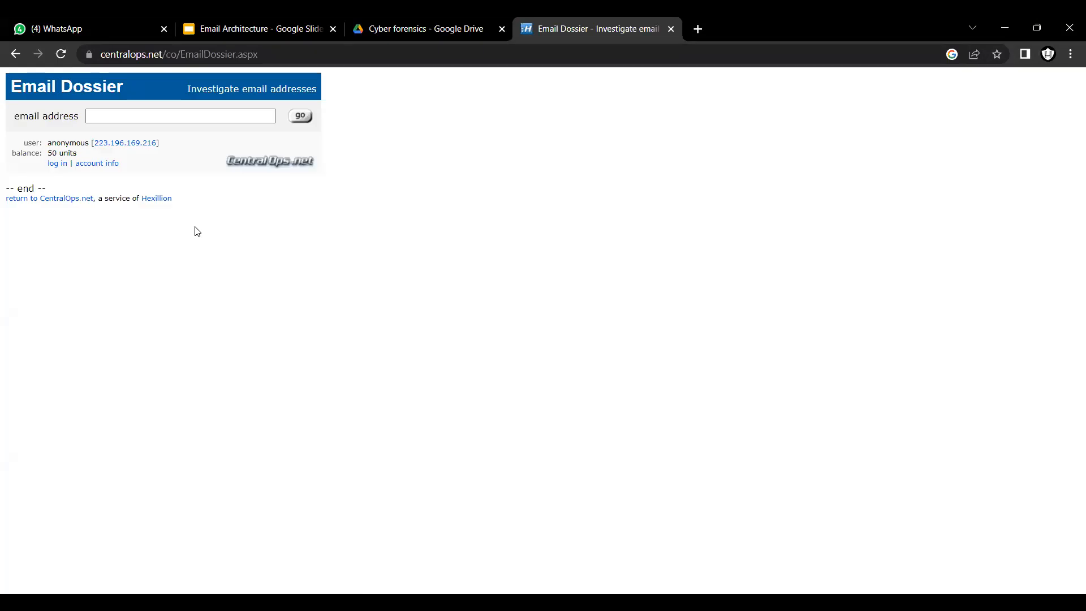
Fill in the saved university e-mail address in Email Dossier and run the investigation.
left_click(185, 115)
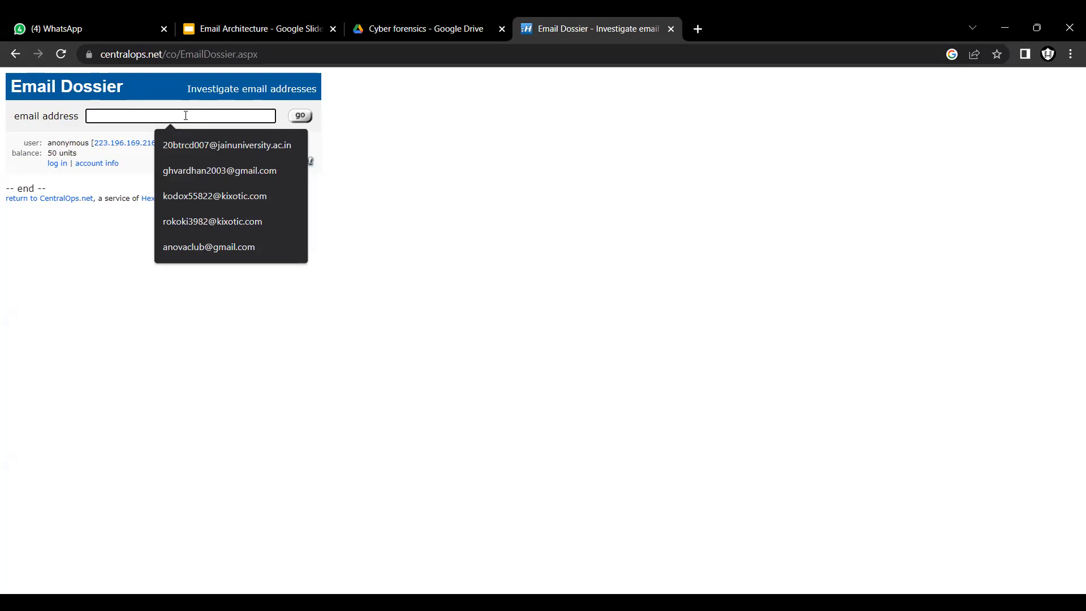
left_click(162, 138)
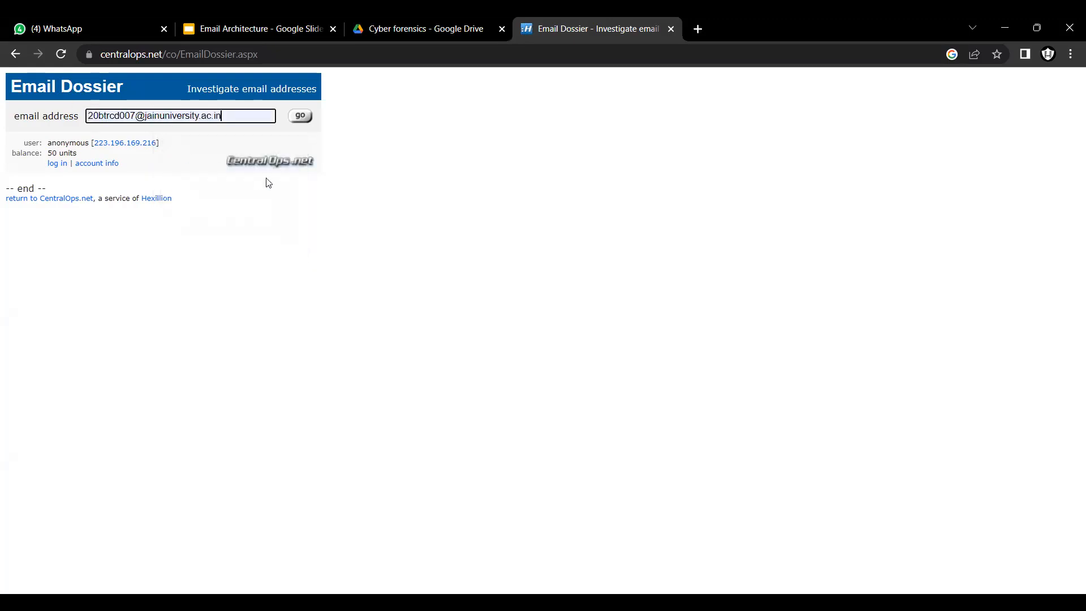
left_click(305, 126)
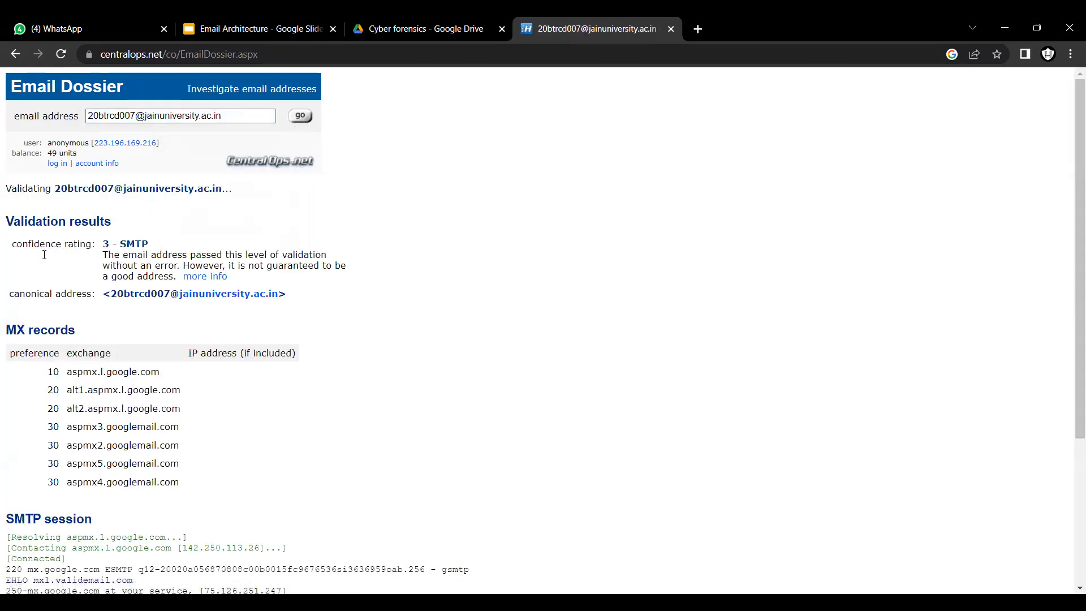
Copy the IP address from the "mx.google.com at your service" line of the SMTP session log.
scroll(51, 331, "down", 1)
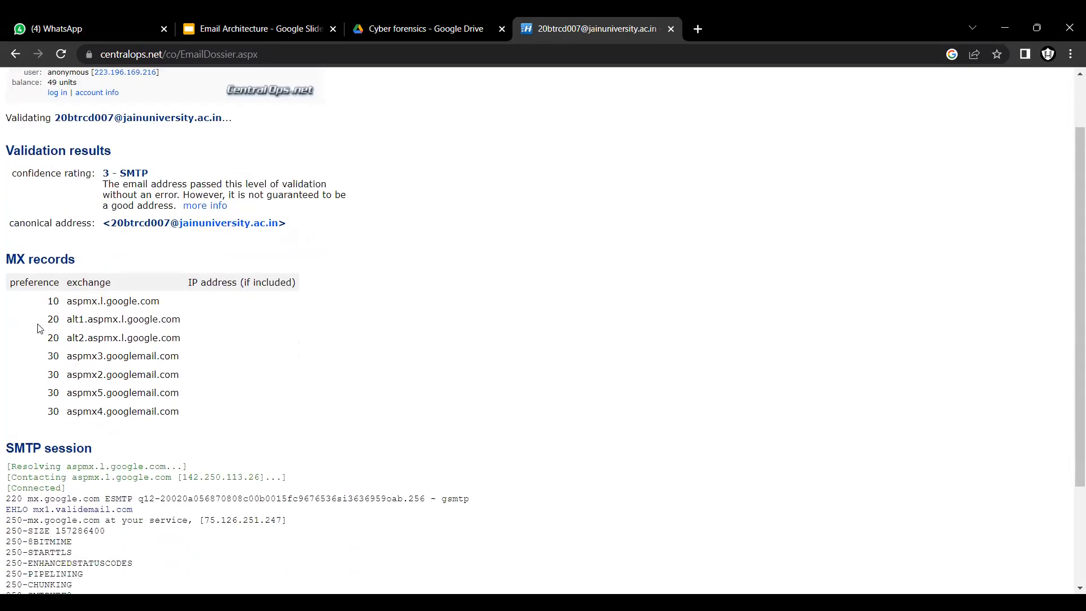
scroll(68, 400, "down", 2)
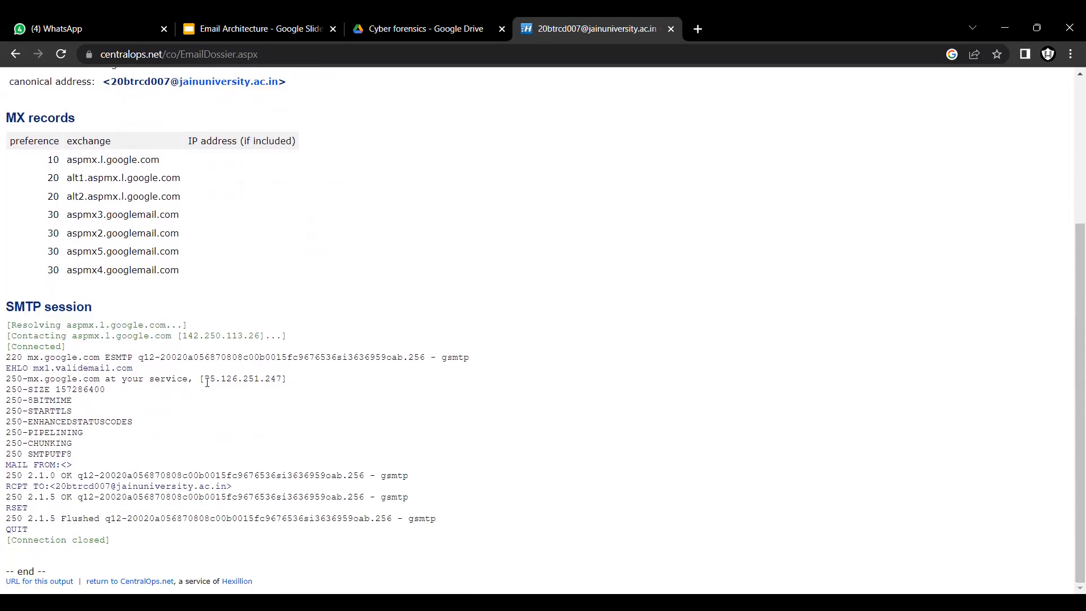
left_click_drag(205, 380, 283, 382)
key("ctrl+c")
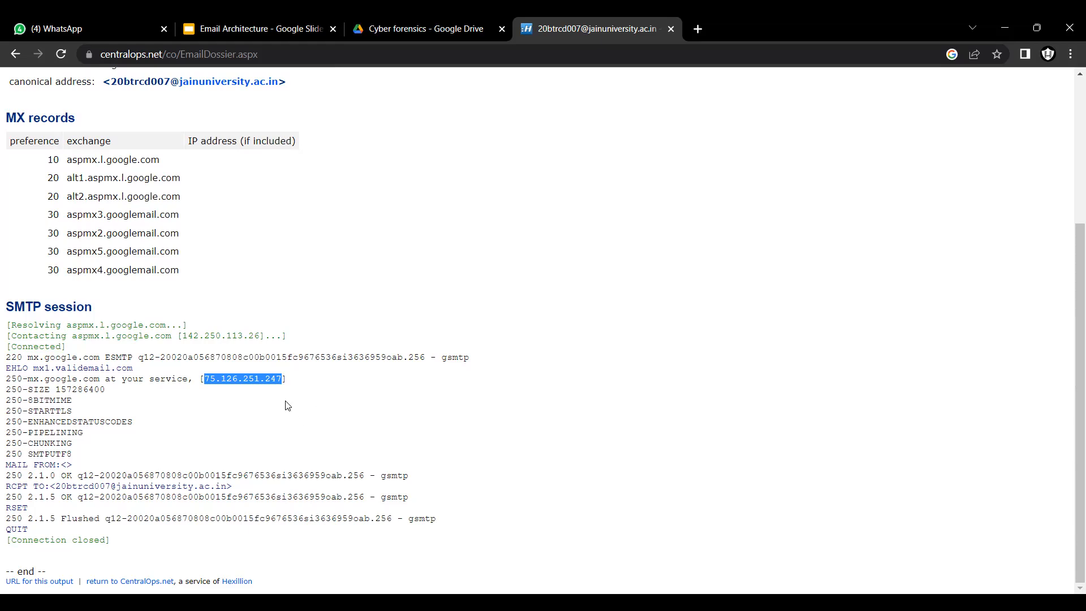
scroll(245, 363, "up", 1)
scroll(240, 362, "down", 1)
scroll(113, 452, "up", 1)
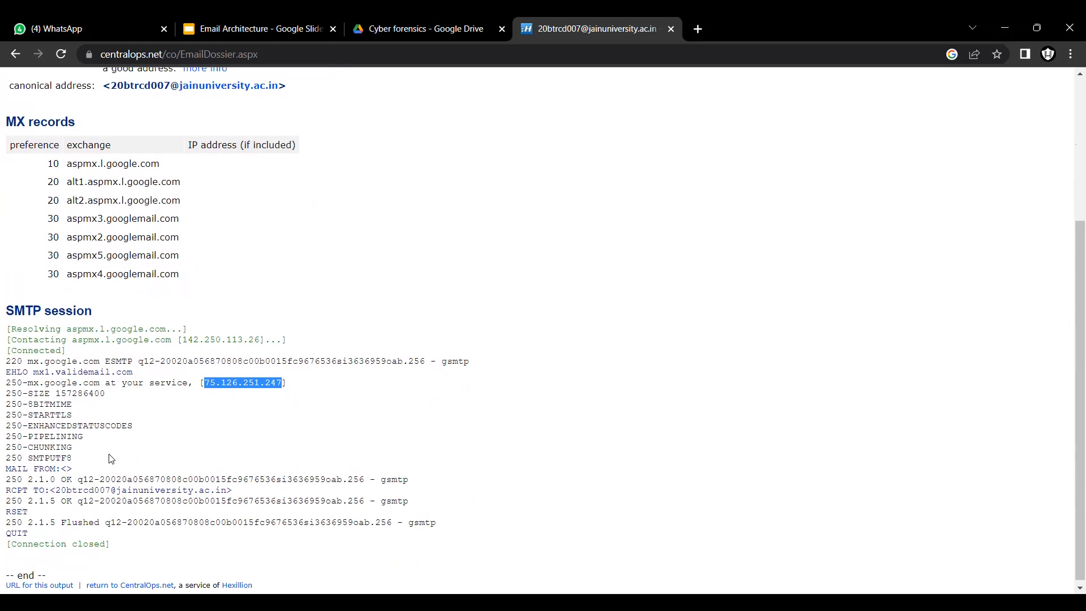
scroll(110, 458, "down", 1)
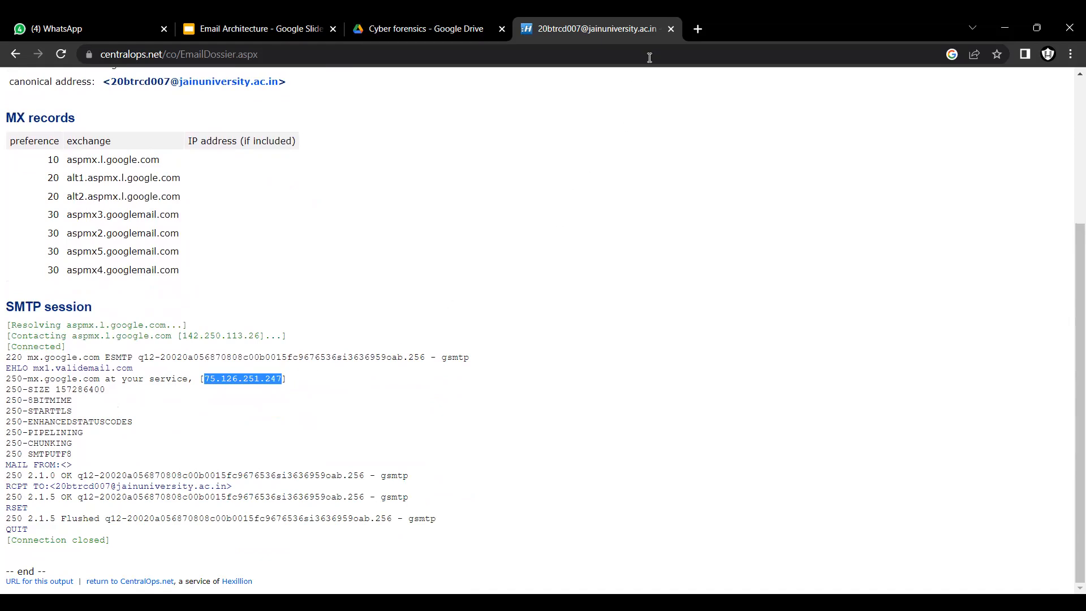
Search Google for "FortGuard Labs" in a new browser tab and open the FortiGuard Labs website.
left_click(707, 30)
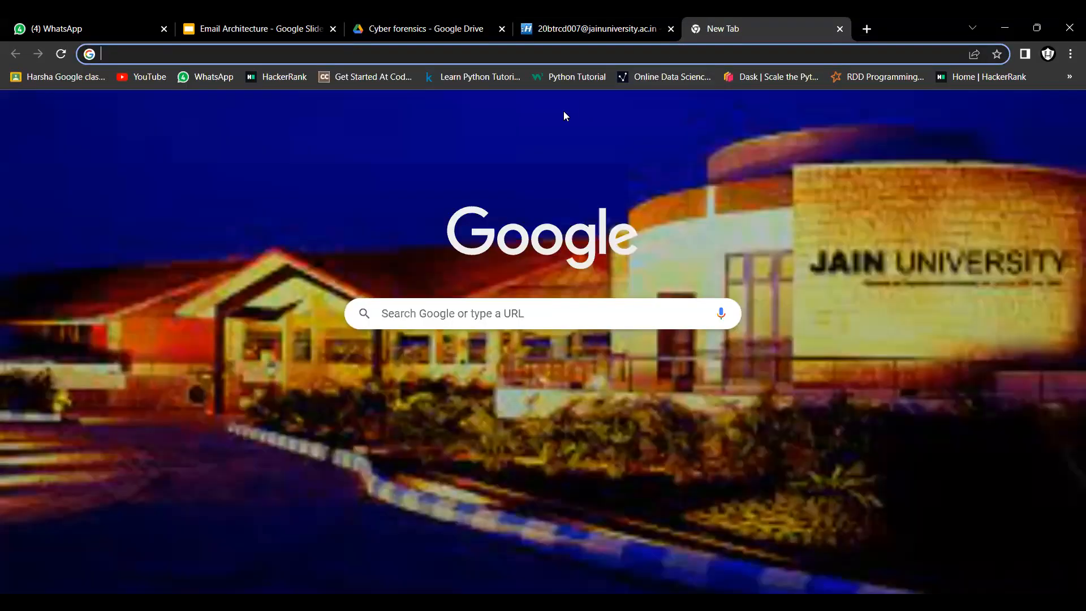
left_click(406, 54)
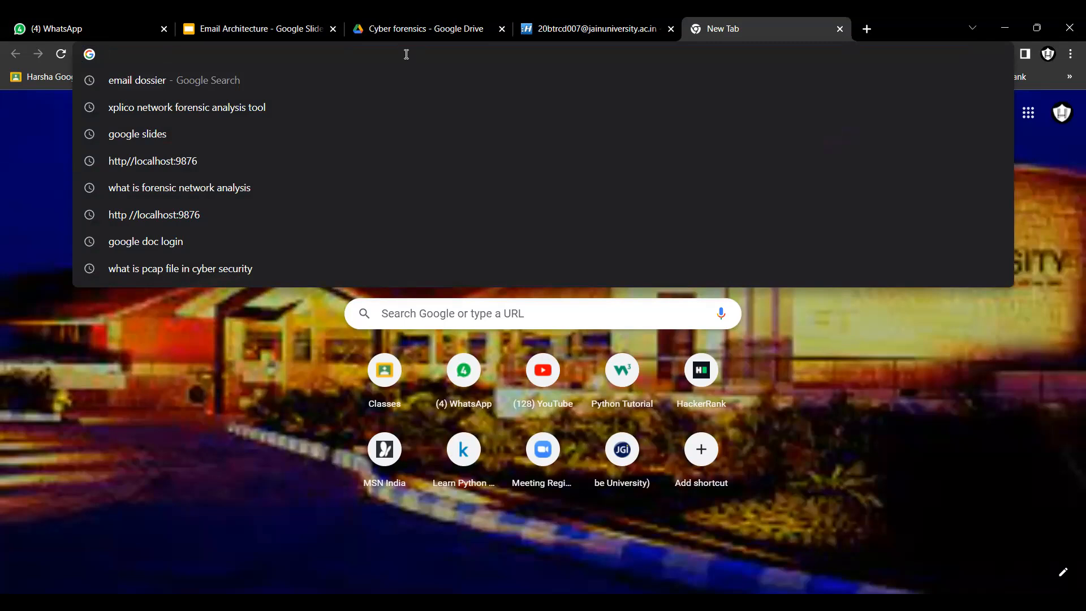
type("Fort")
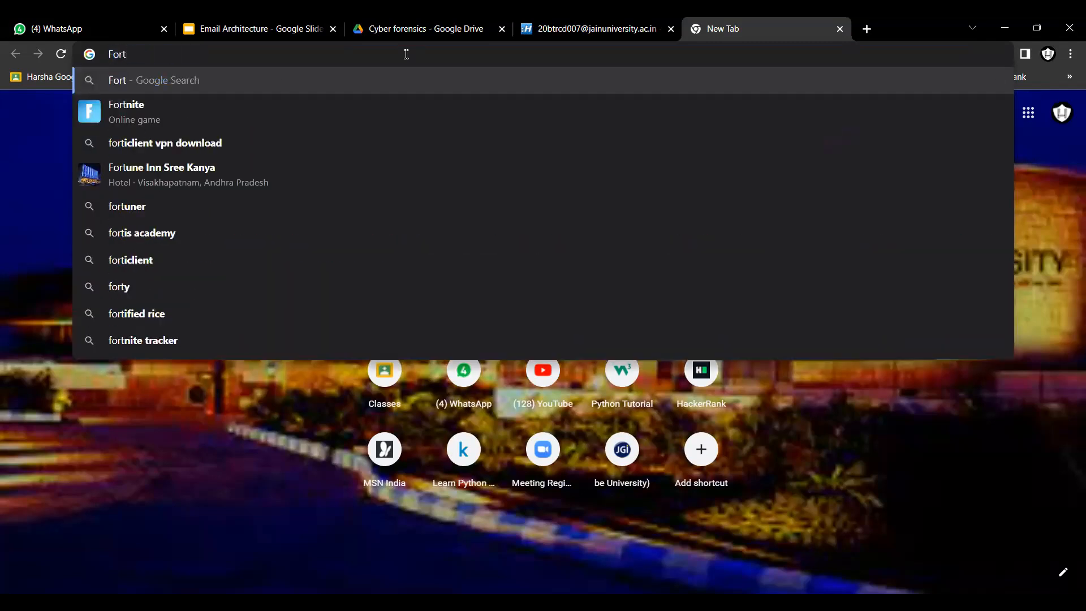
type("Guard ")
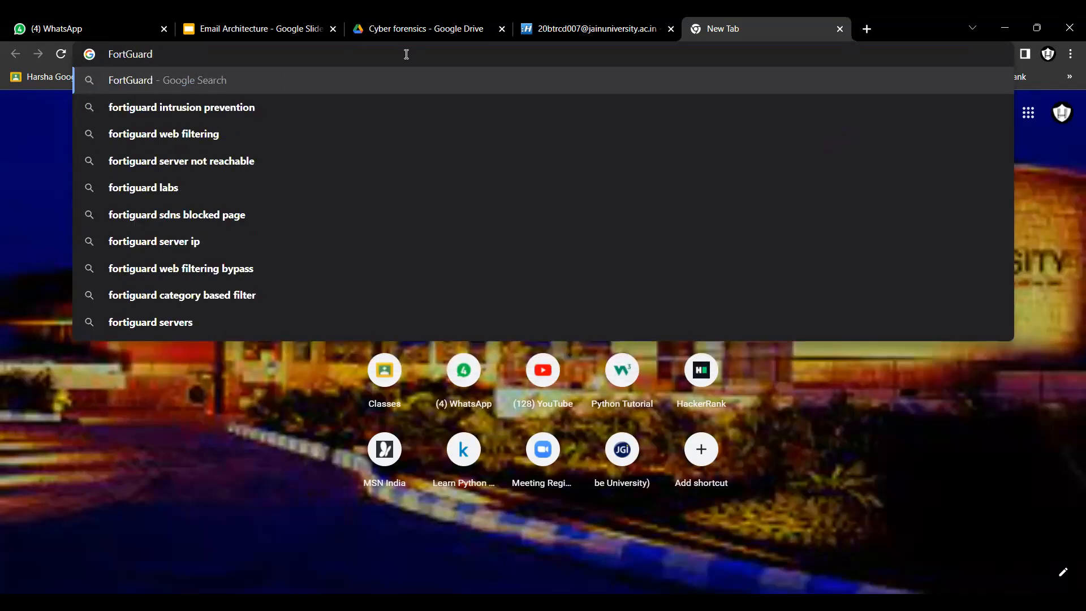
type("Labs")
key("Return")
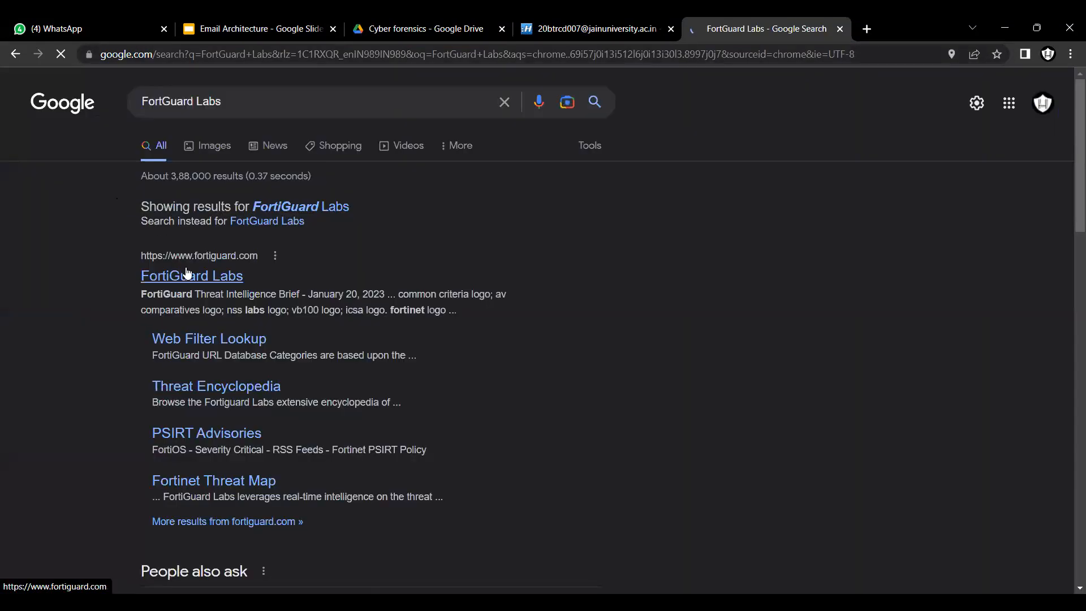
left_click(186, 271)
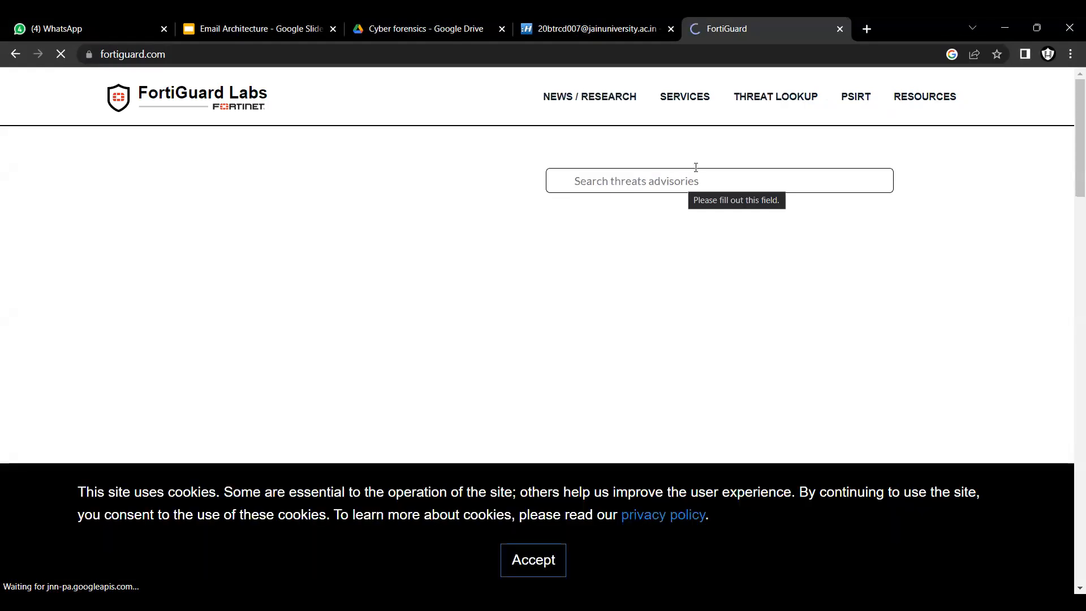
Search the FortiGuard Labs threat advisories for the copied IP address 75.126.251.247, review the results page and leave it.
scroll(515, 292, "down", 5)
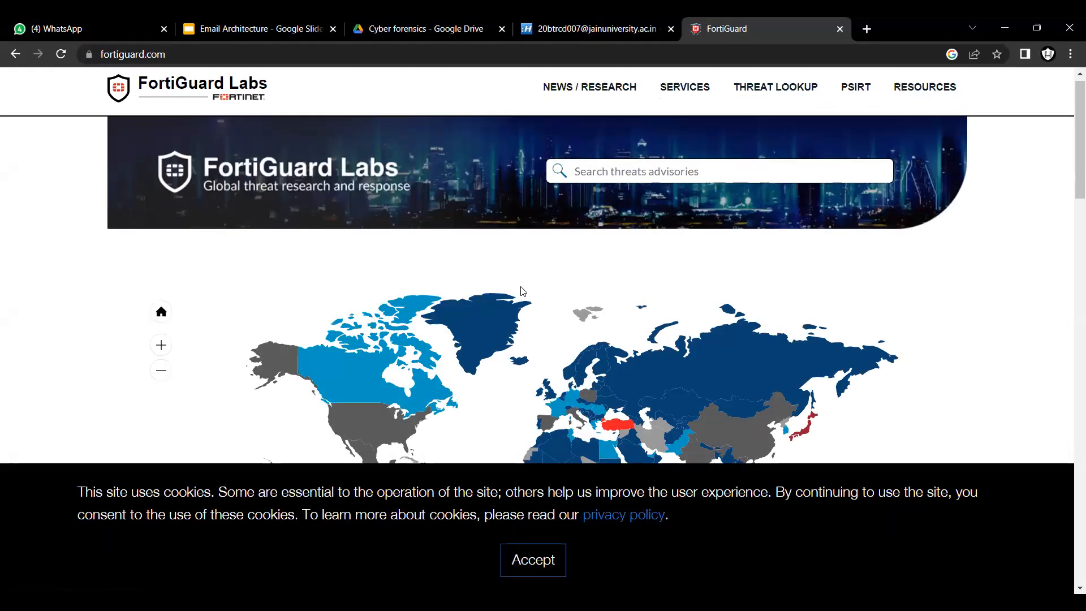
scroll(505, 294, "up", 6)
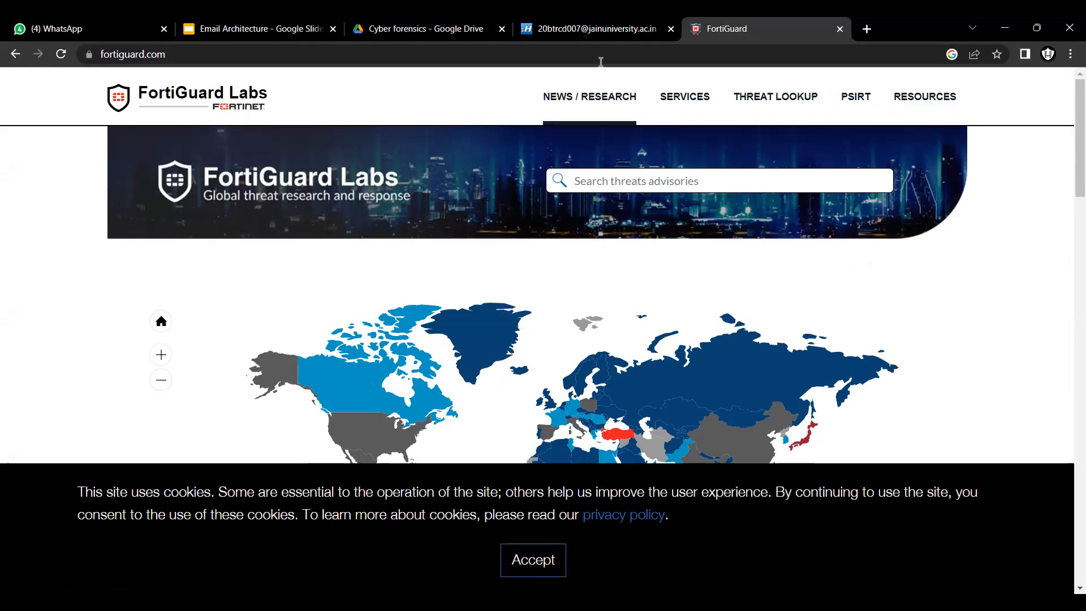
left_click(596, 27)
left_click(722, 28)
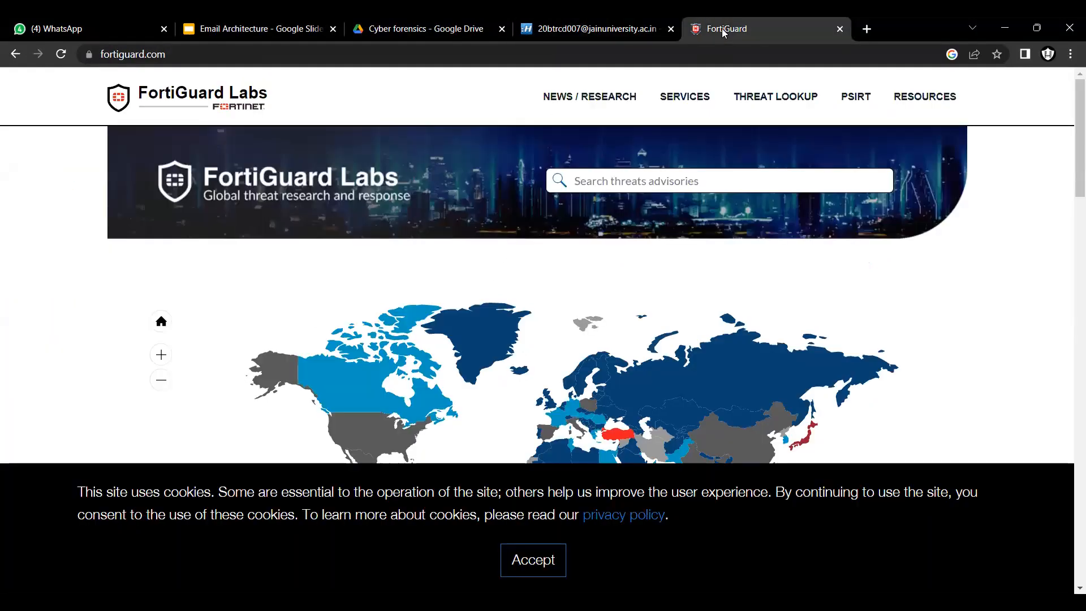
left_click(654, 177)
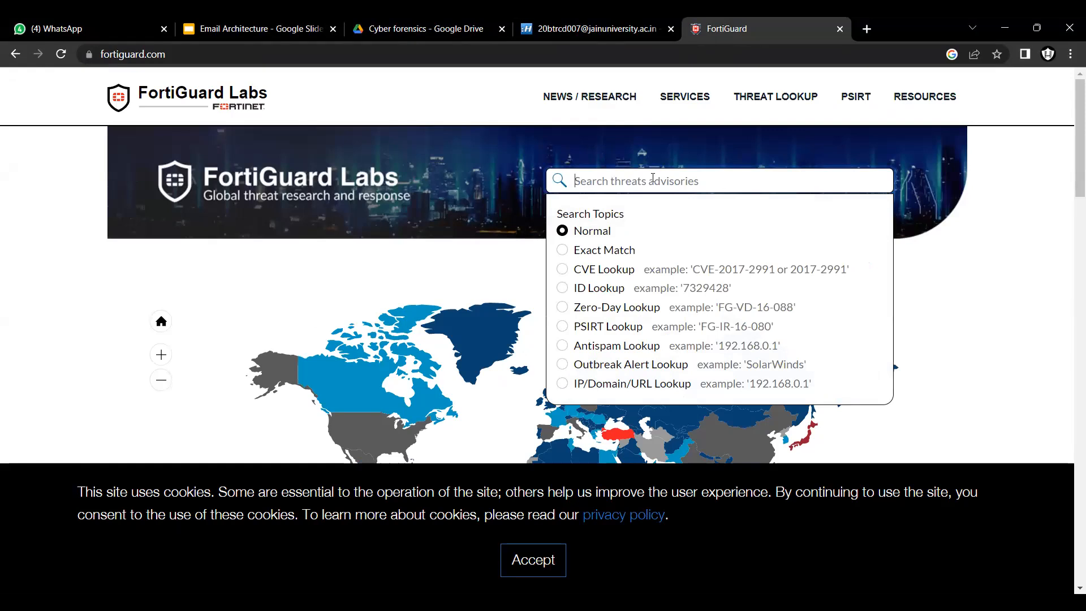
key("ctrl+v")
key("Return")
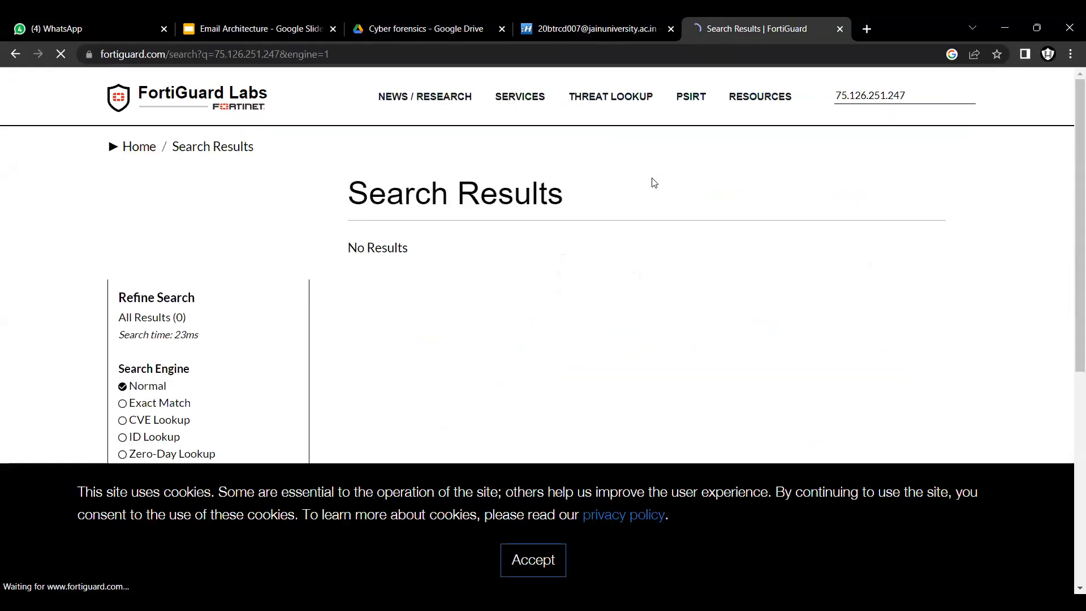
scroll(462, 265, "down", 5)
scroll(459, 261, "up", 5)
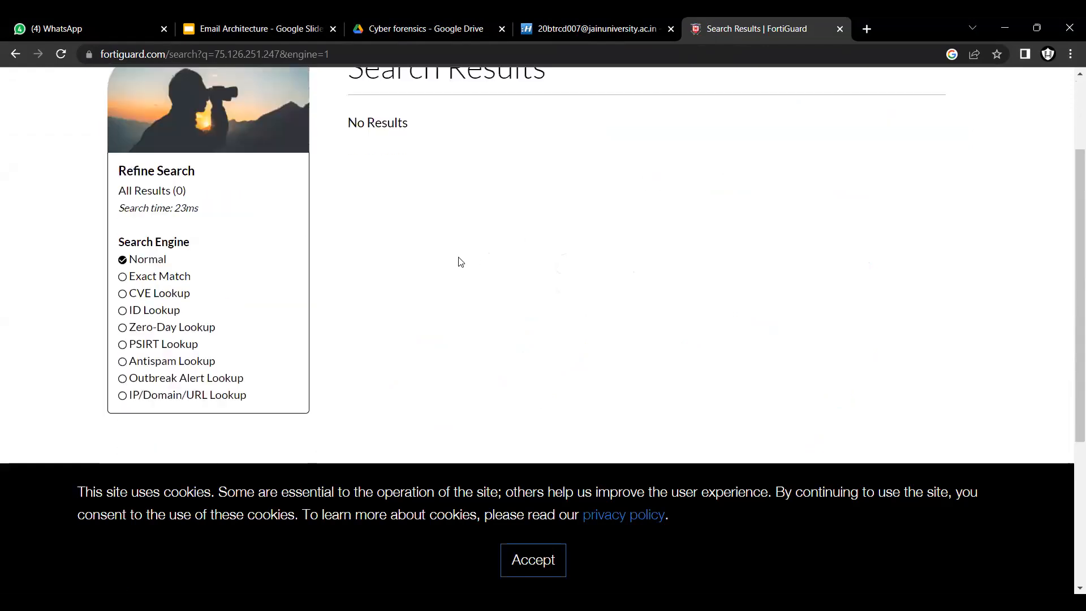
left_click(17, 55)
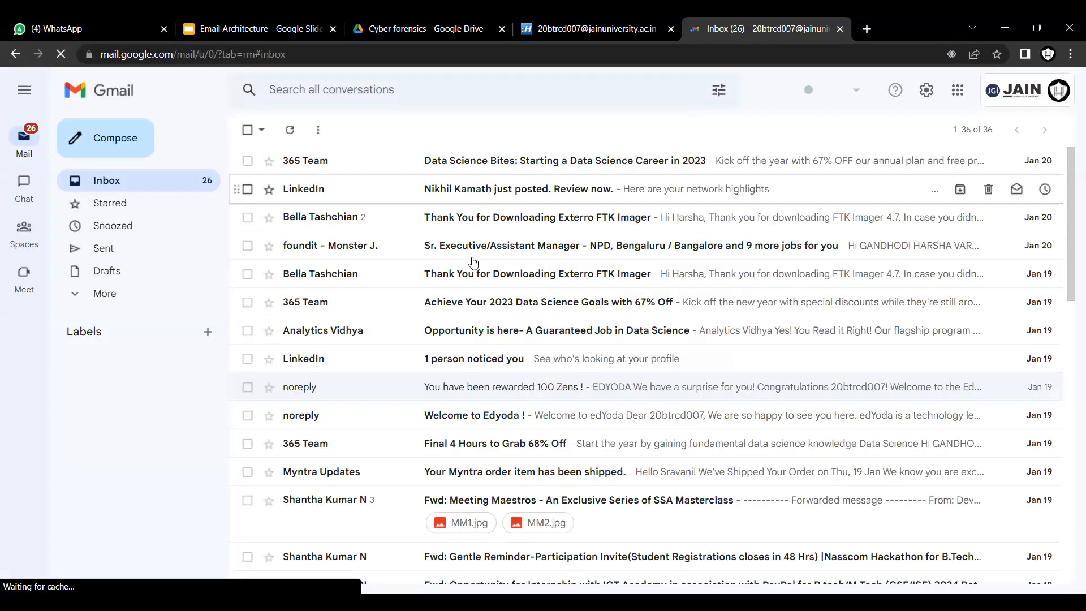
Open the 365 Team e-mail "Data Science Bites: Starting a Data Science Career in 2023" in Gmail and show its original message.
scroll(473, 262, "down", 4)
scroll(453, 198, "up", 4)
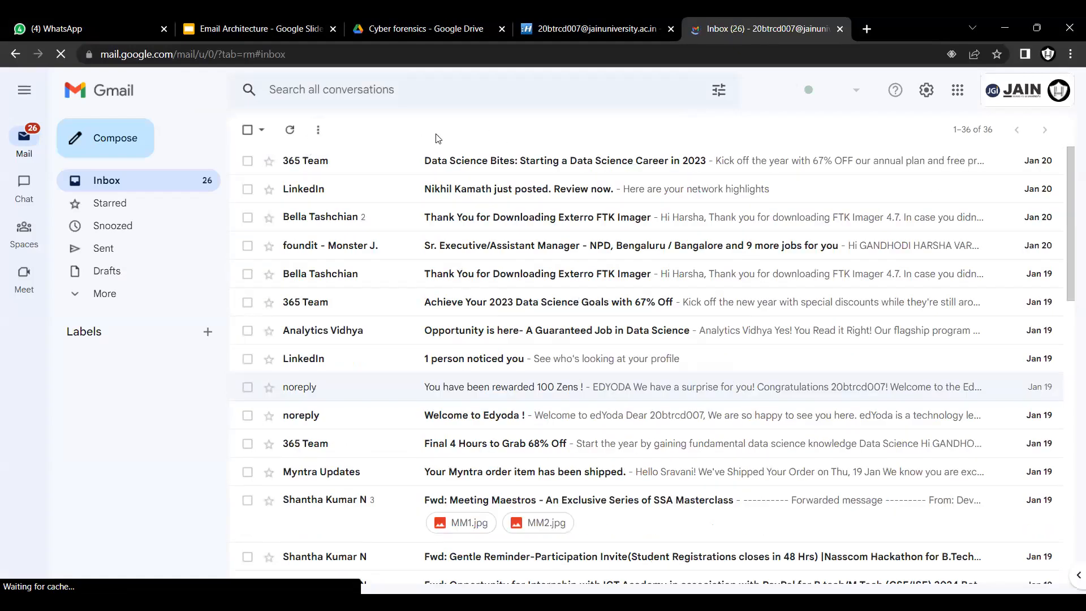
left_click(482, 163)
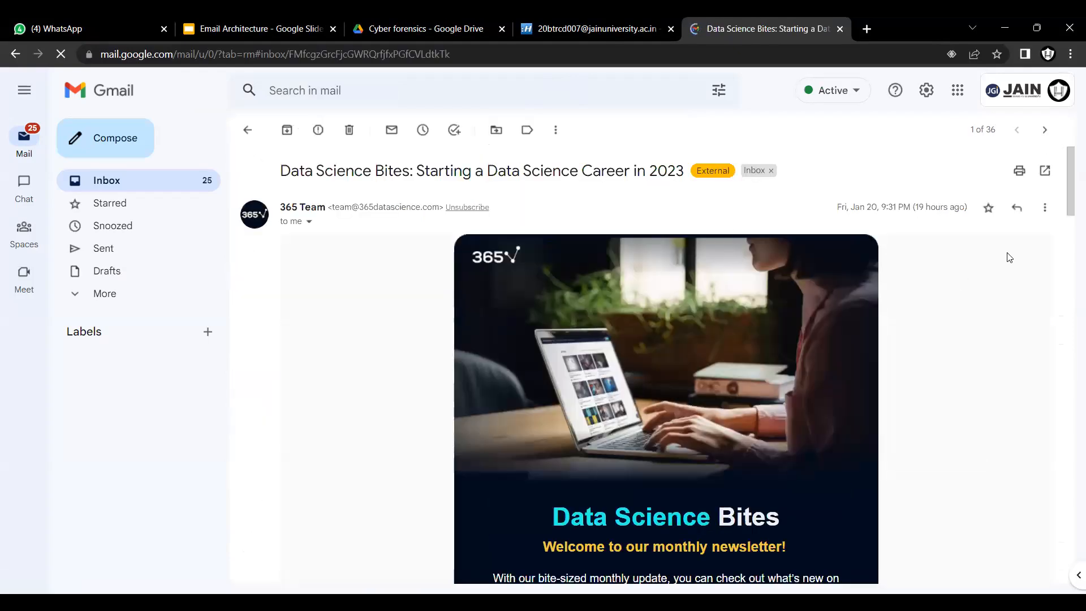
left_click(1044, 207)
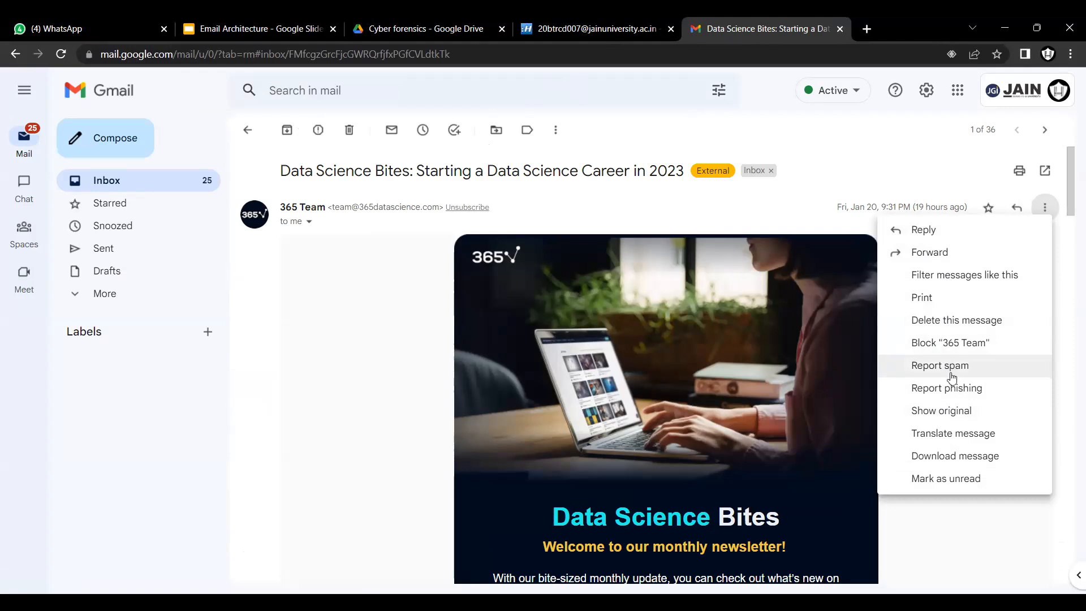
left_click(977, 410)
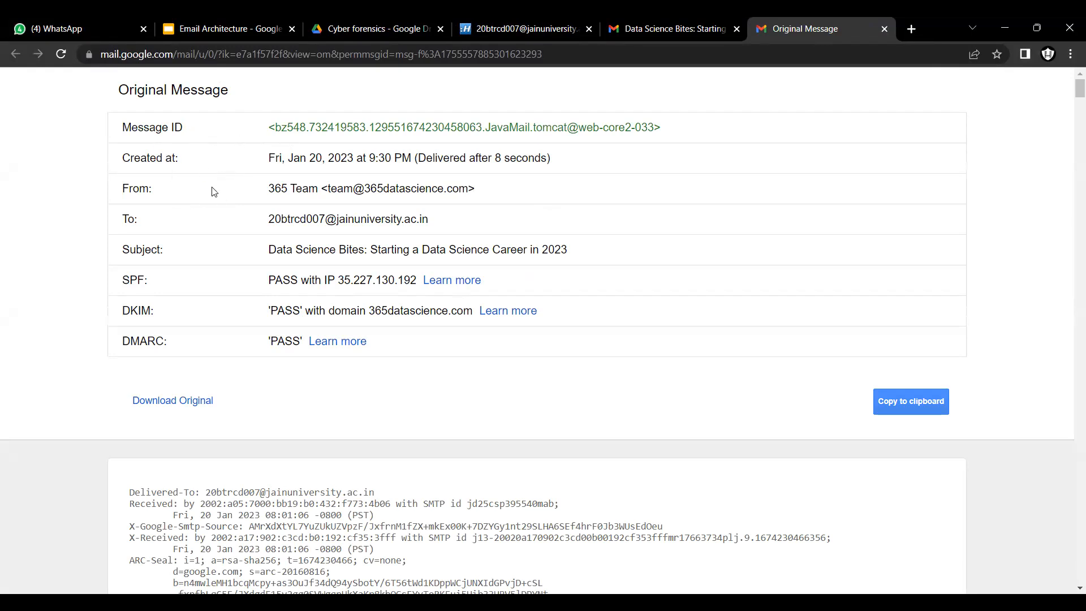
Examine the original message's raw headers, including the Received, ARC, SPF and DKIM entries down to the sender and subject fields.
scroll(277, 275, "down", 8)
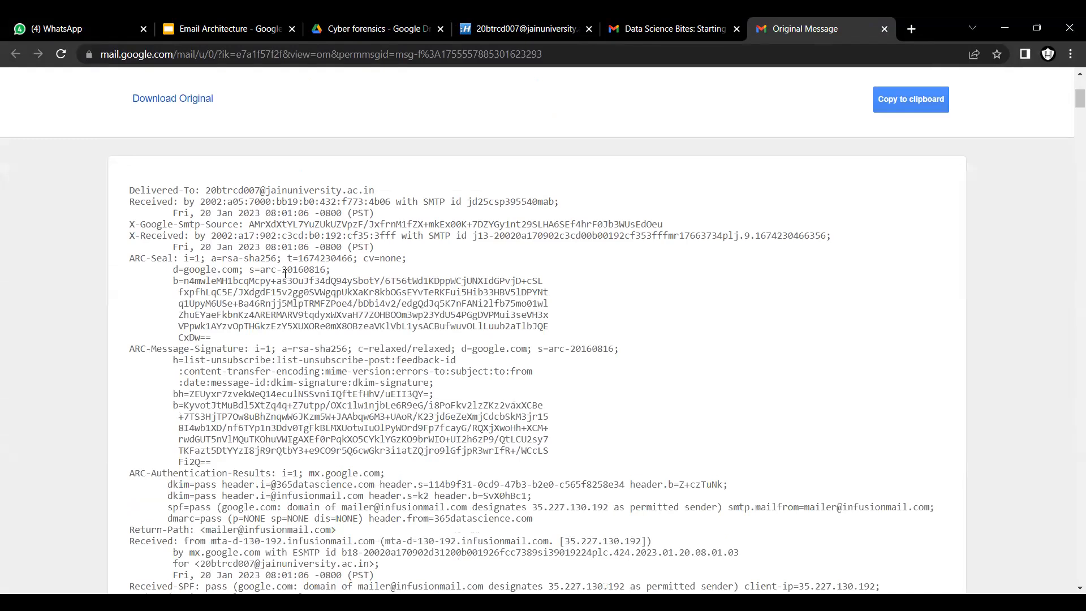
scroll(281, 266, "up", 4)
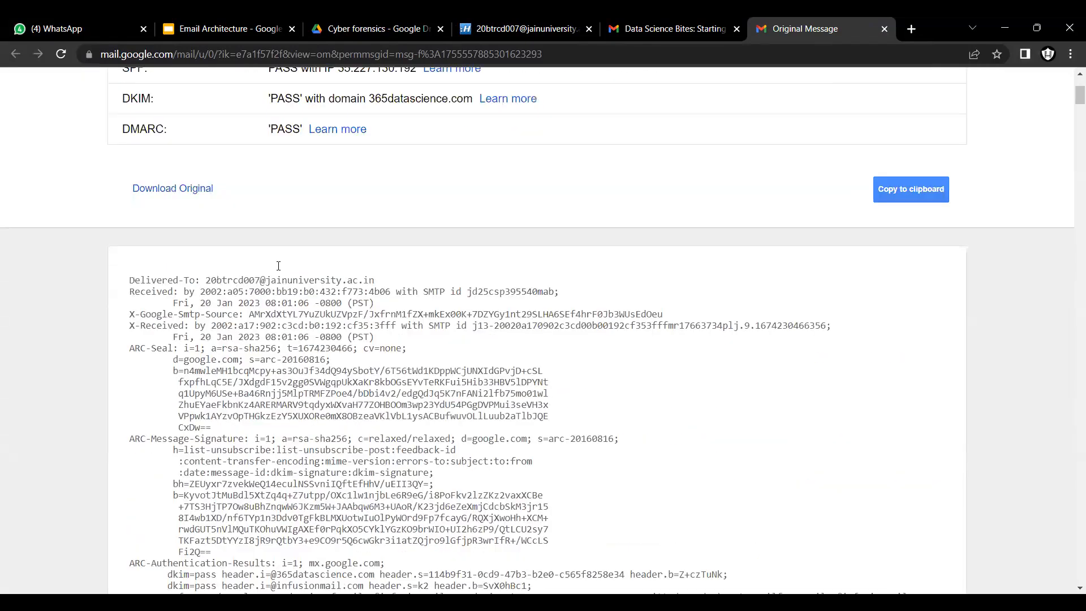
scroll(277, 263, "down", 2)
scroll(278, 267, "up", 3)
scroll(277, 254, "down", 3)
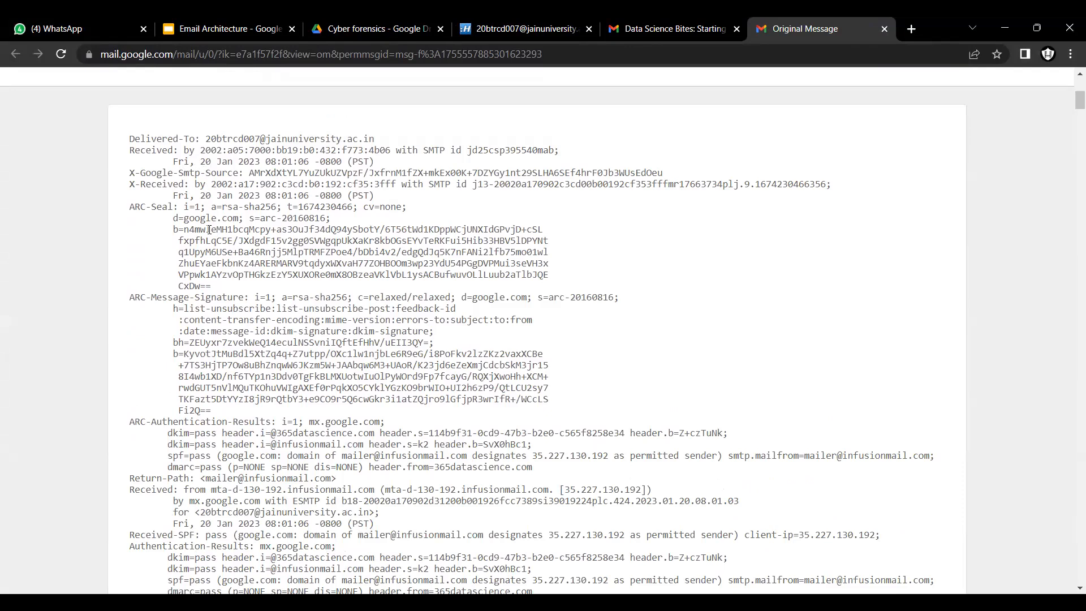
scroll(224, 284, "down", 1)
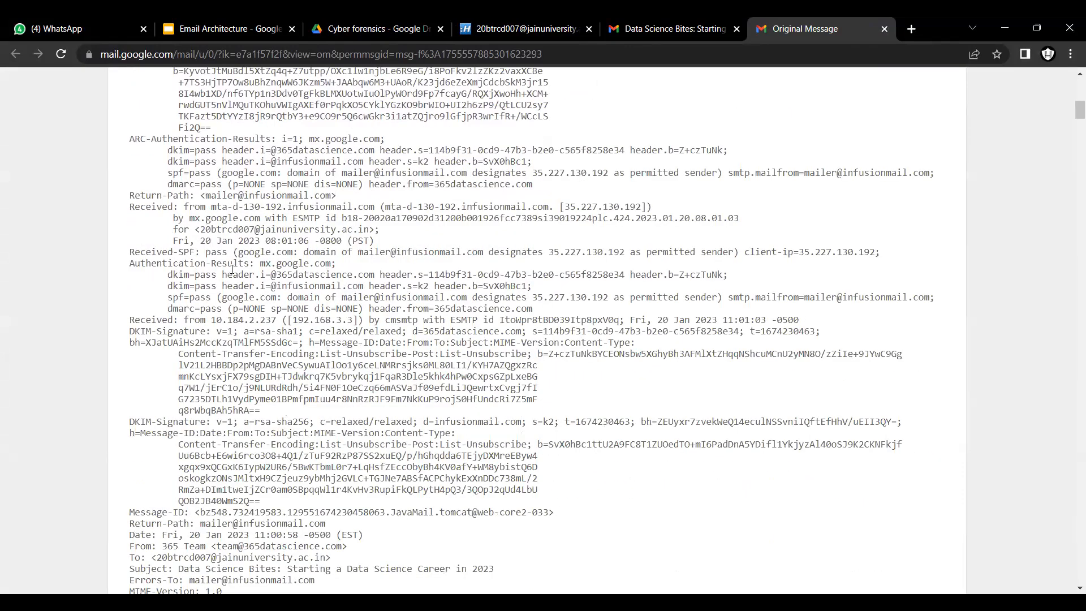
scroll(232, 270, "down", 3)
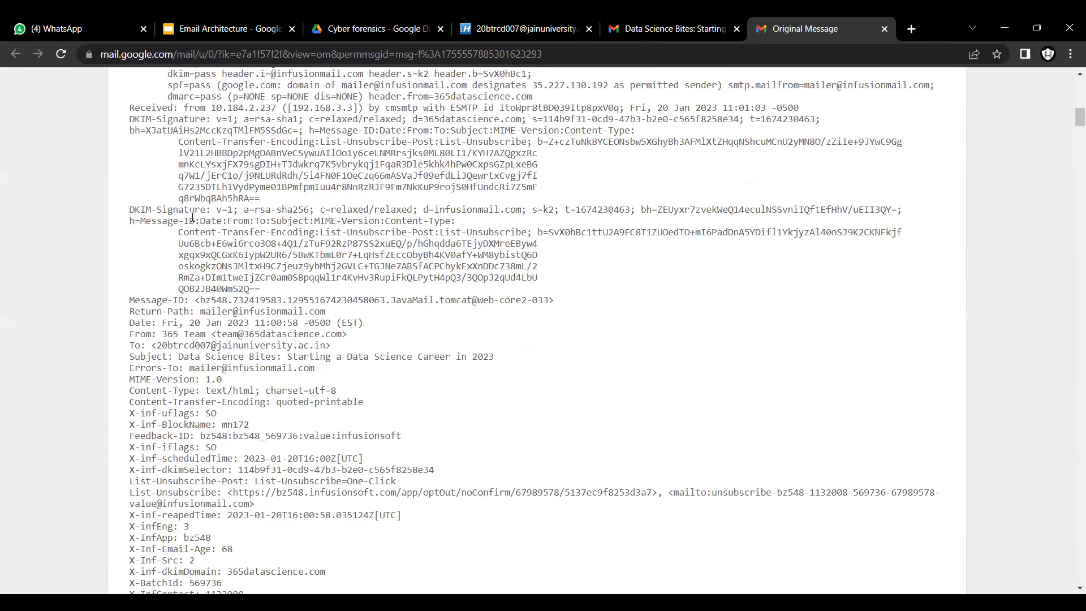
Review the original message's raw headers again and highlight the ARC-Seal and ARC-Message-Signature block.
scroll(192, 217, "up", 6)
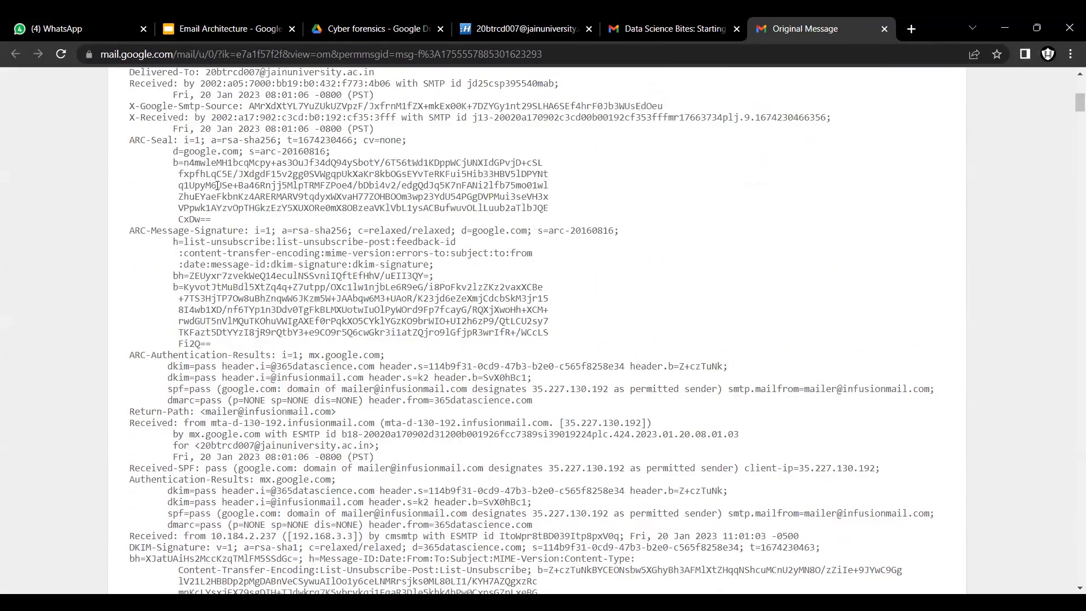
scroll(217, 185, "up", 2)
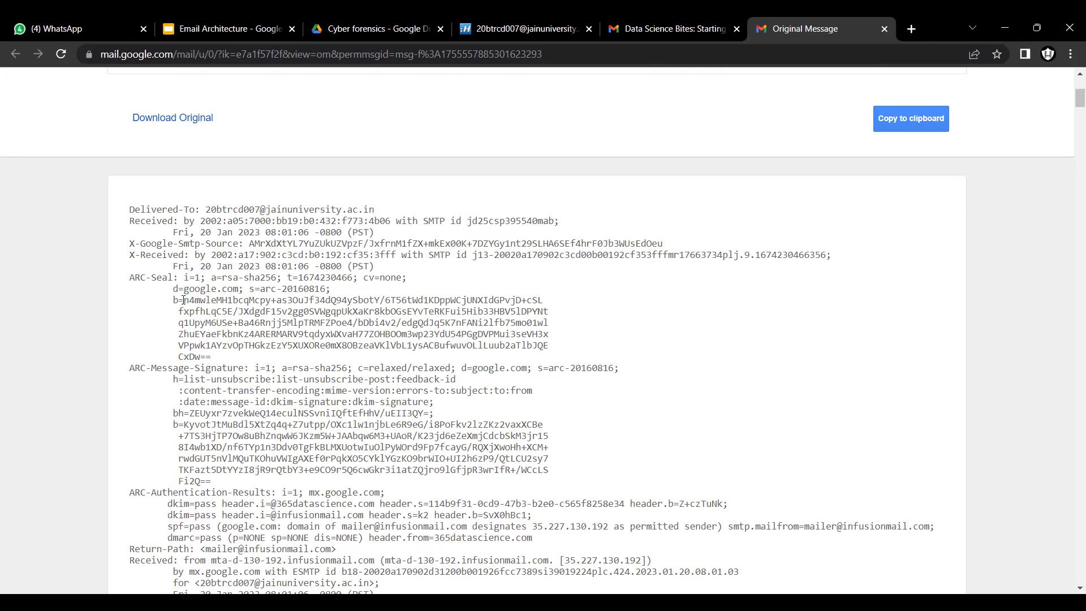
left_click_drag(184, 300, 358, 487)
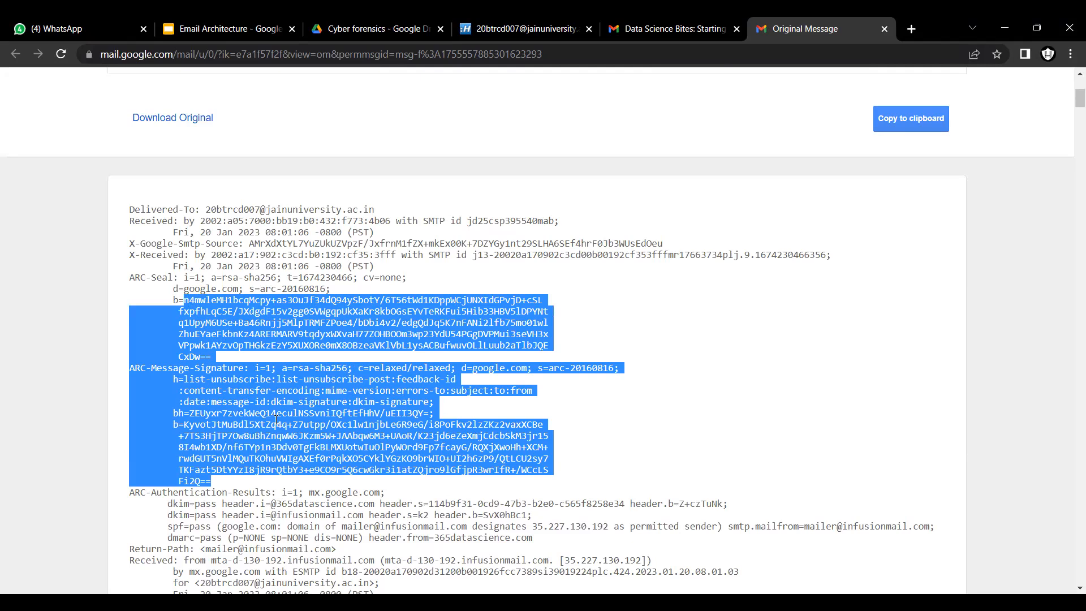
Search Google for "Email tracker" in a new browser tab, try opening the Email Tracker result and return to the results.
left_click(912, 27)
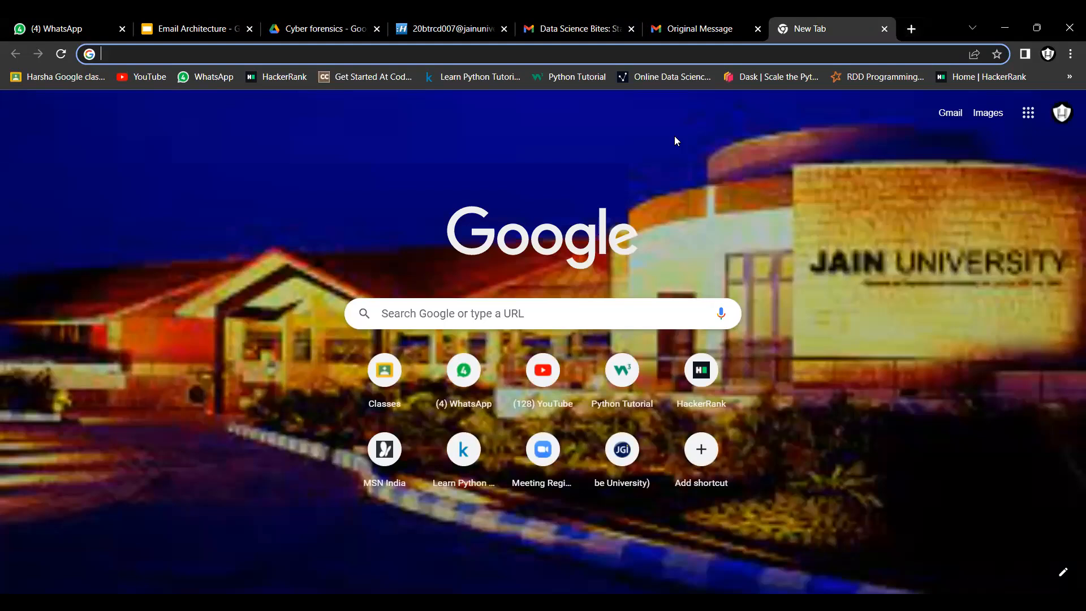
left_click(410, 55)
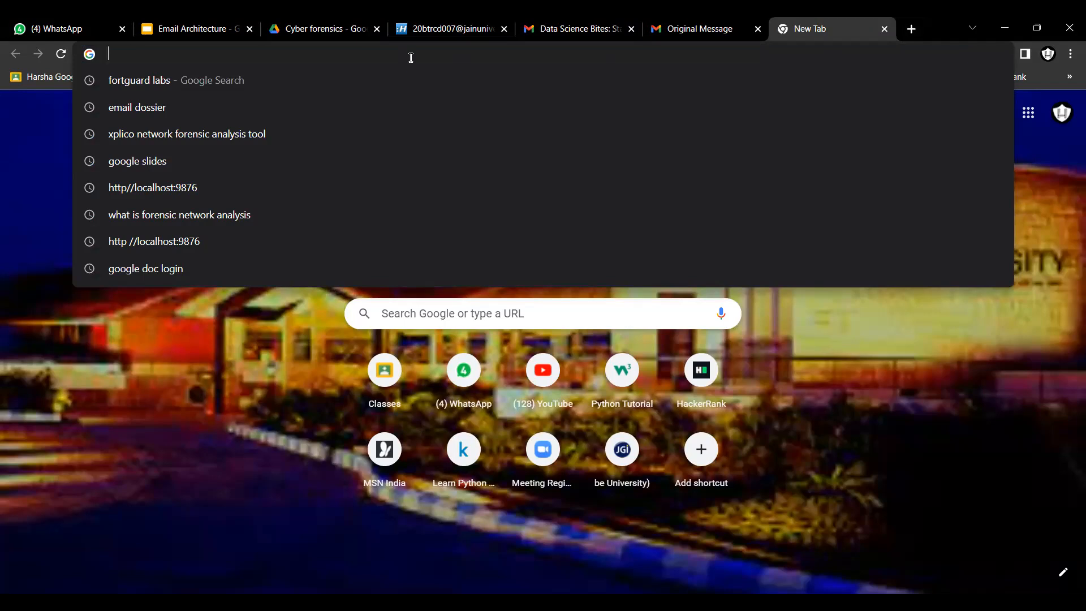
type("Email")
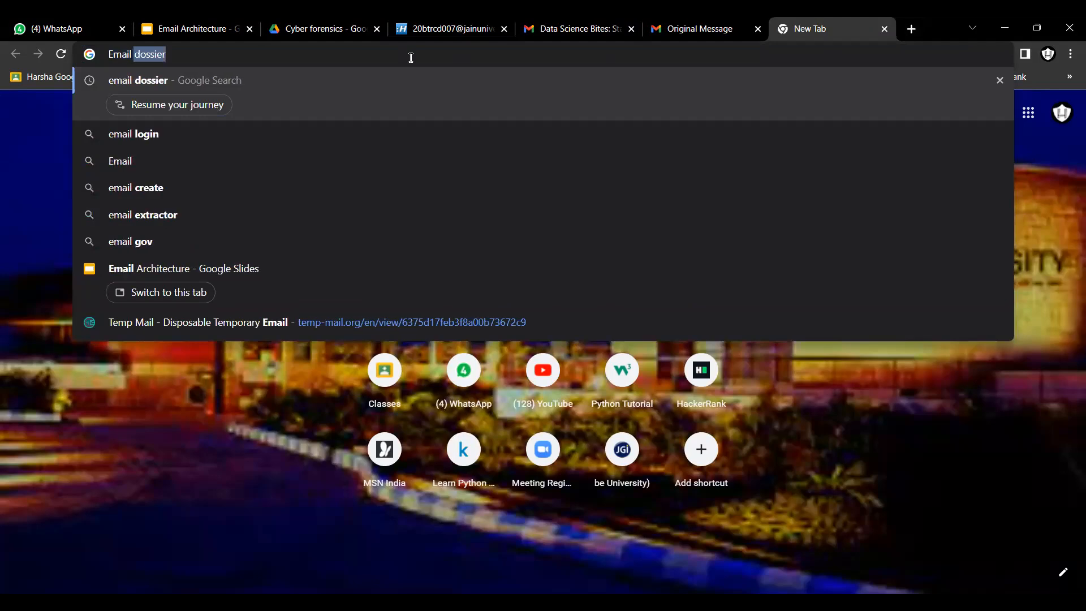
type(" tracker")
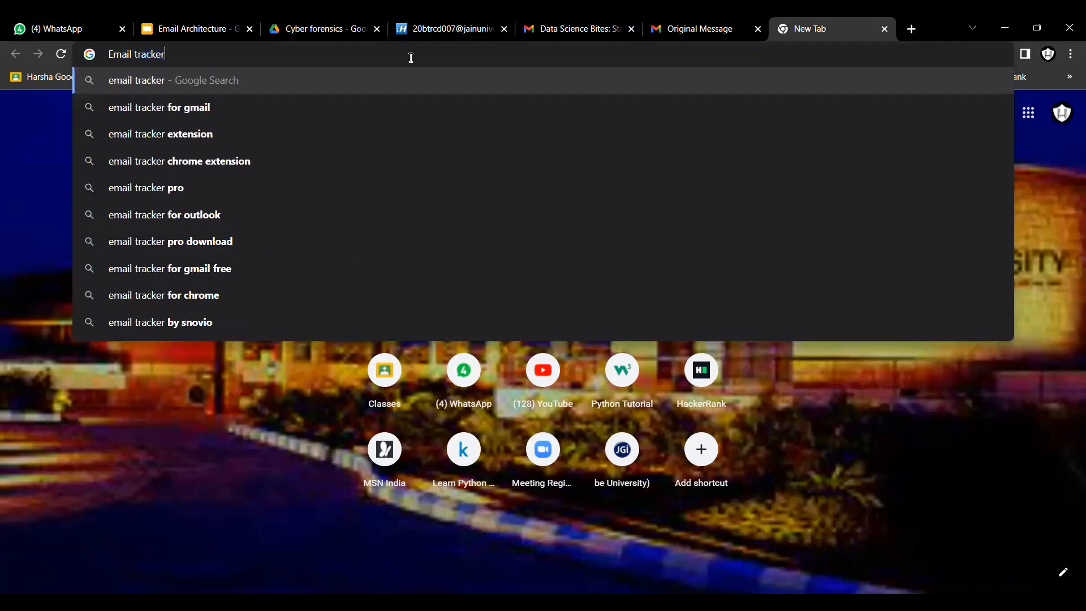
key("Return")
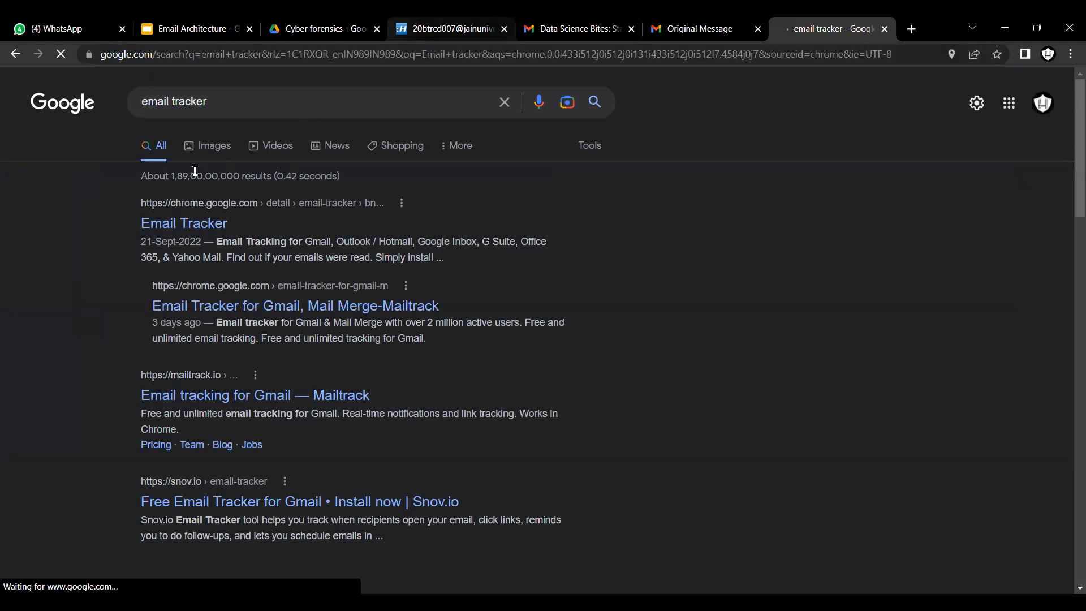
left_click(187, 226)
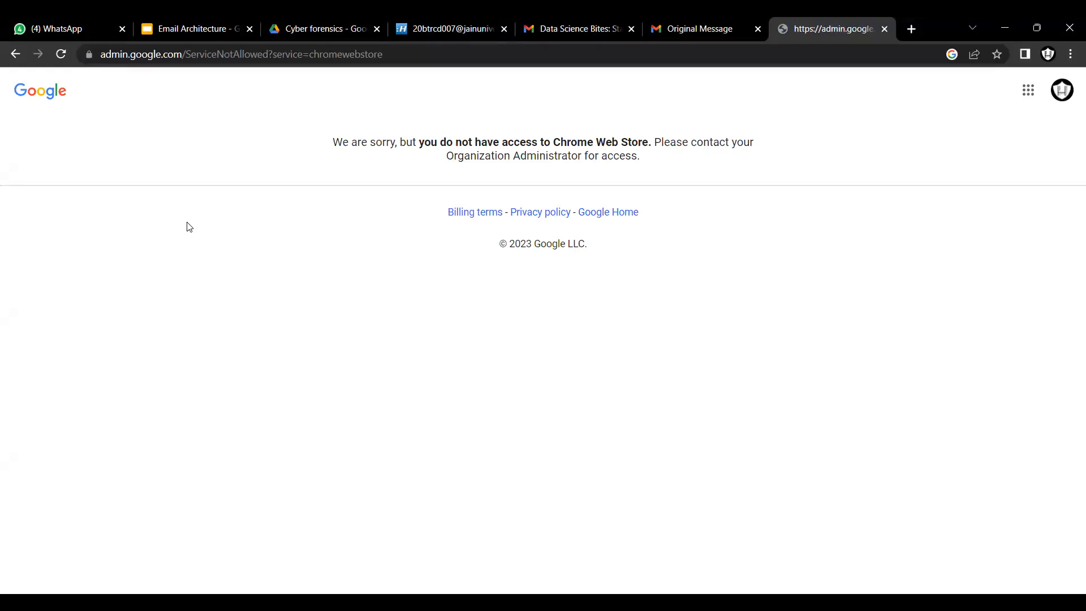
left_click(15, 54)
Change the Google search to "email trace" and open the Trace Email Address Source result from whatismyipaddress.com.
left_click(234, 100)
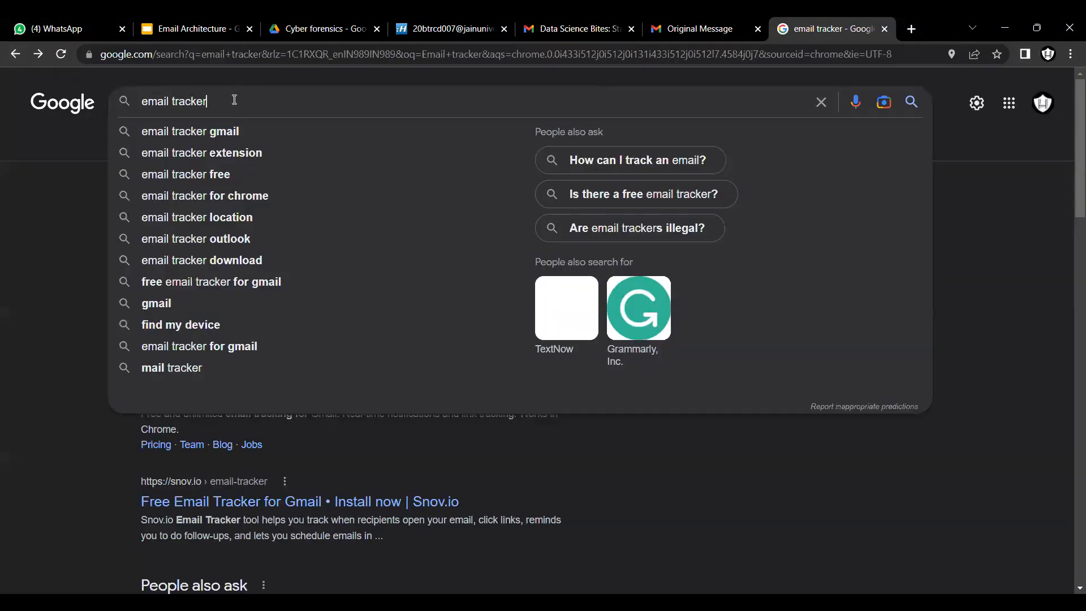
key("BackSpace")
key("BackSpace")
key("BackSpace")
type("e")
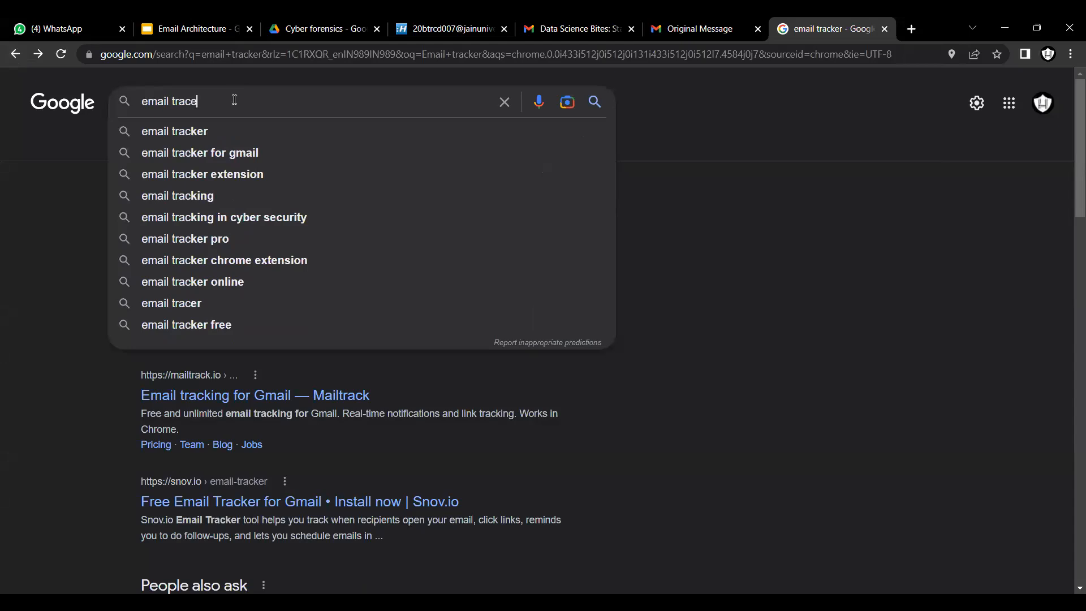
key("Return")
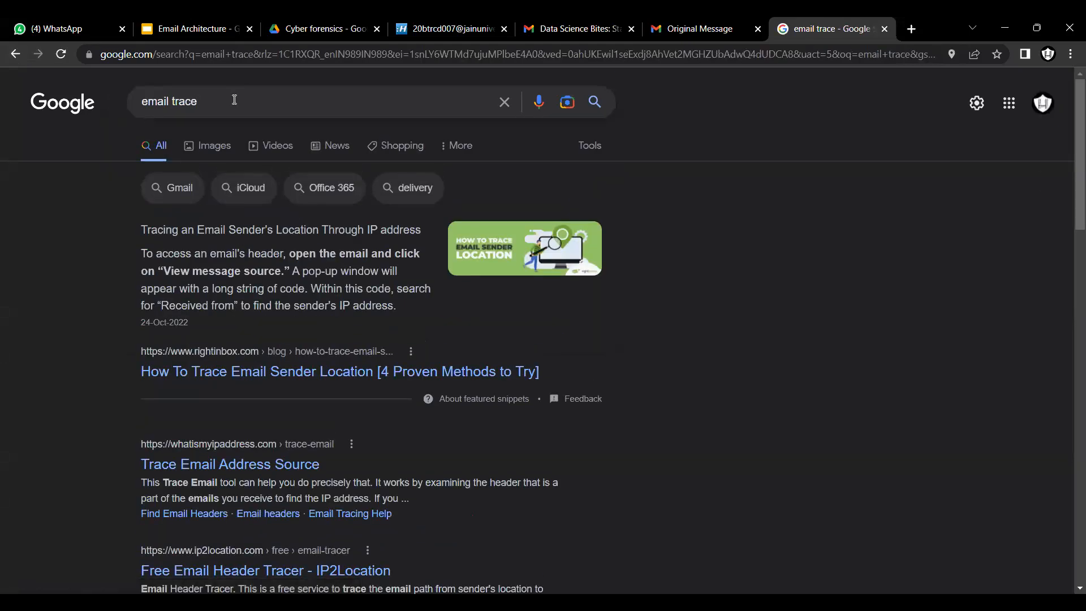
scroll(203, 469, "down", 1)
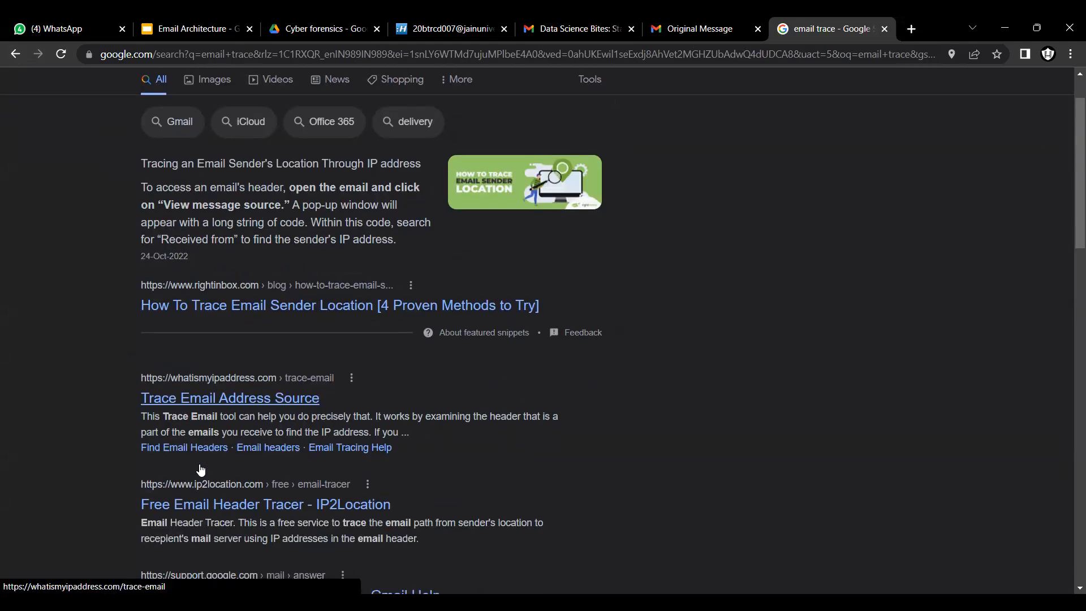
scroll(205, 461, "up", 1)
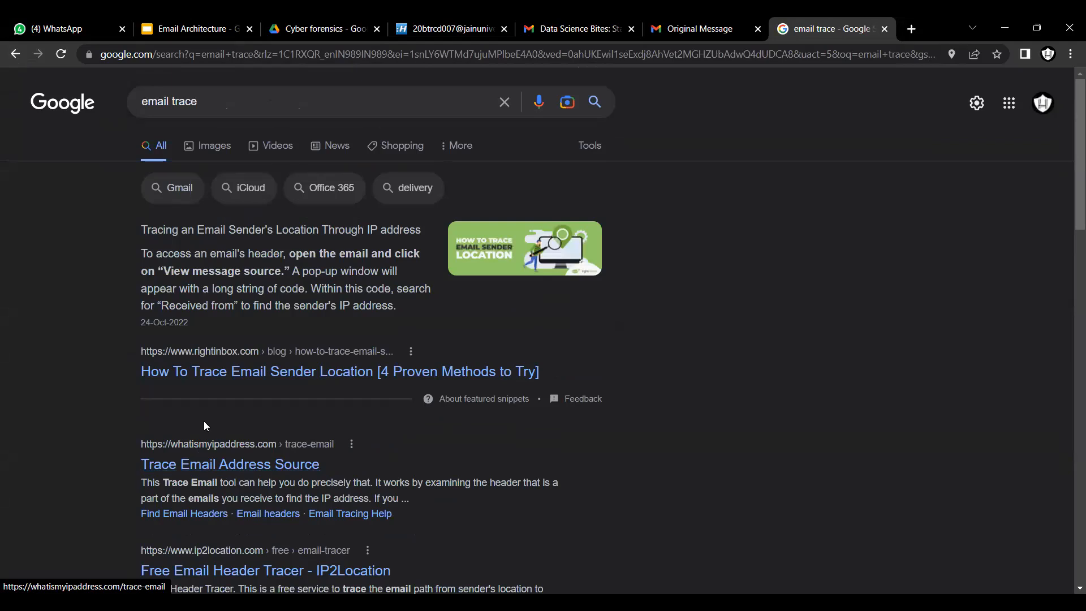
left_click(218, 469)
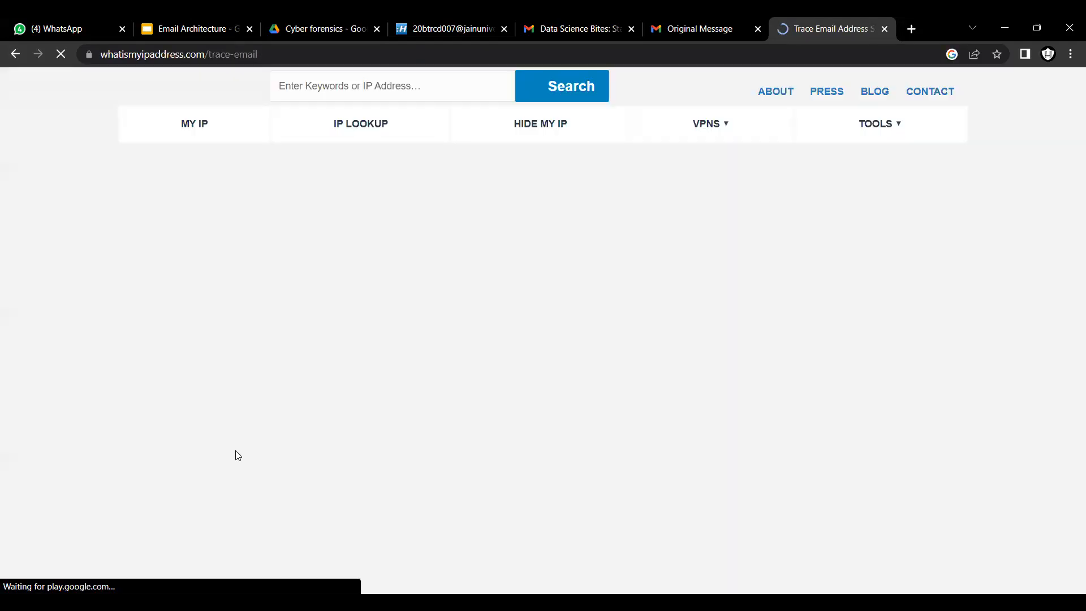
Read through the Trace Email page down to the steps for tracing an email and the Trace Email Analyzer.
scroll(236, 447, "down", 3)
scroll(235, 447, "down", 3)
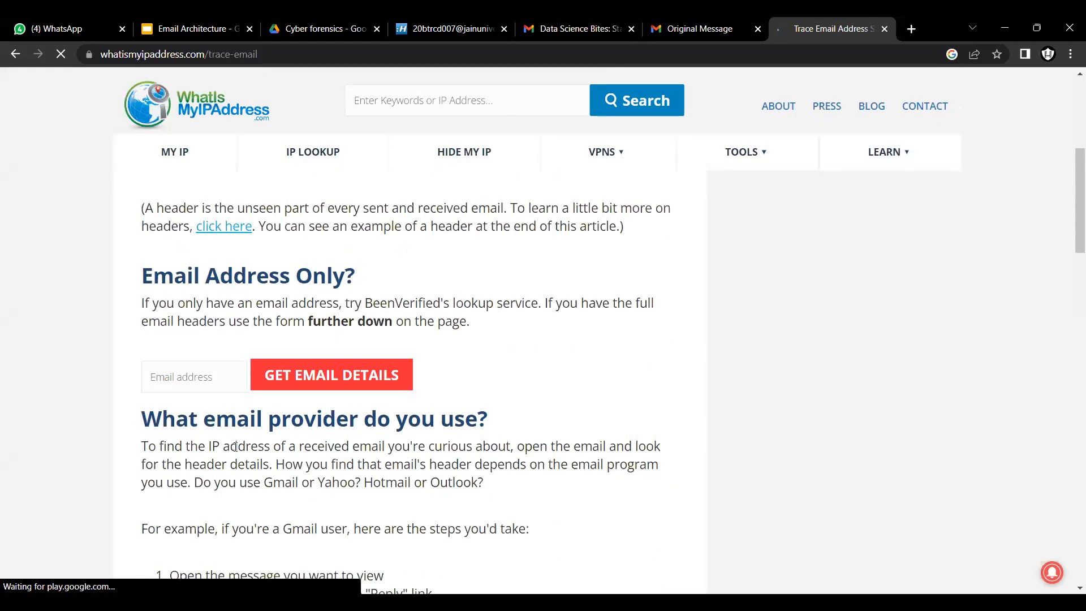
scroll(235, 443, "up", 1)
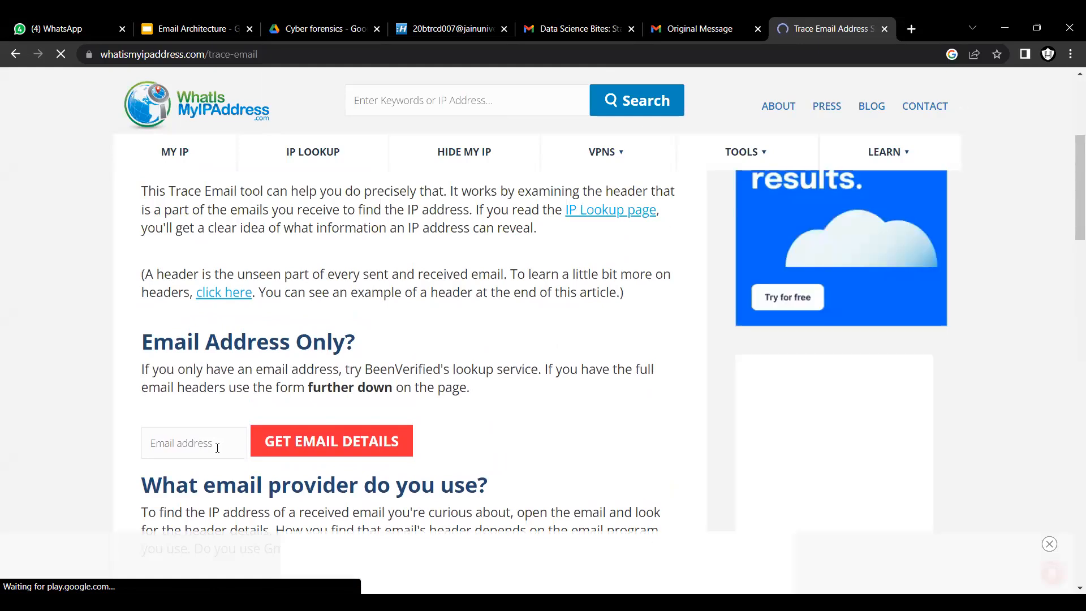
scroll(218, 430, "down", 6)
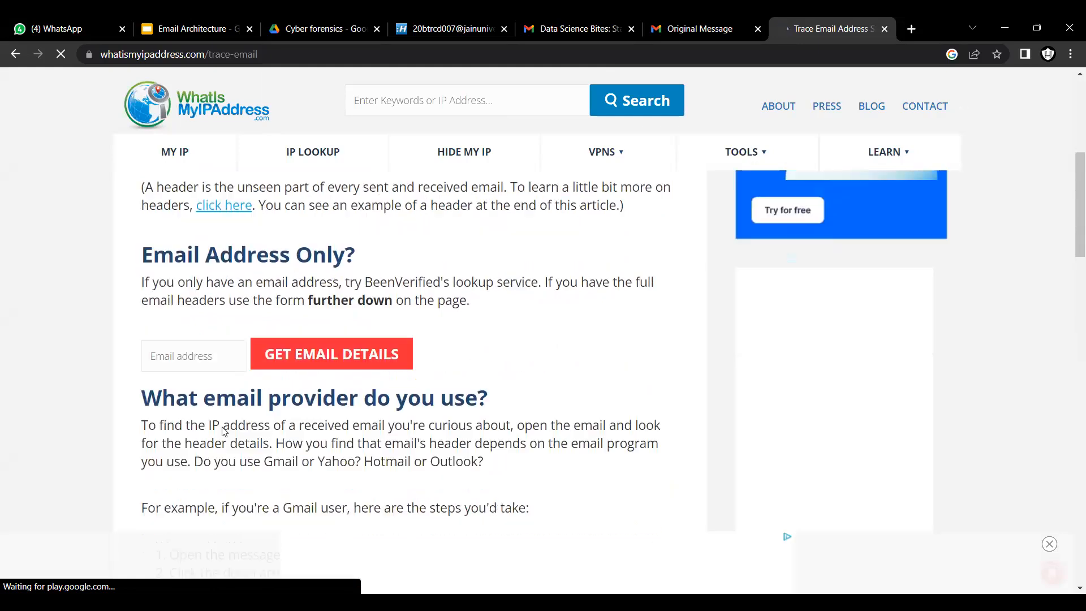
scroll(219, 421, "down", 2)
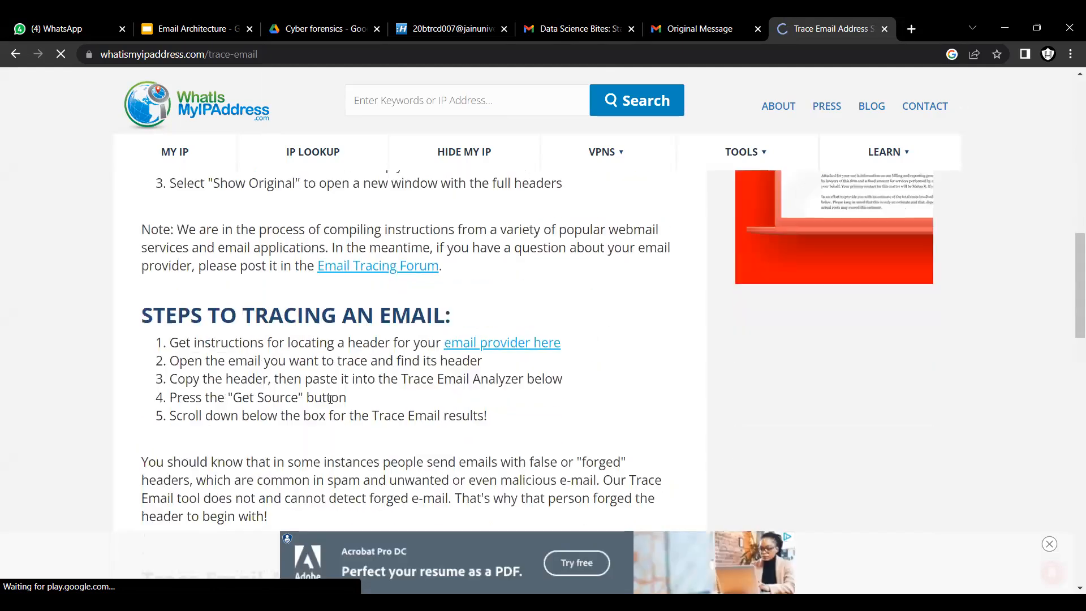
scroll(289, 396, "down", 1)
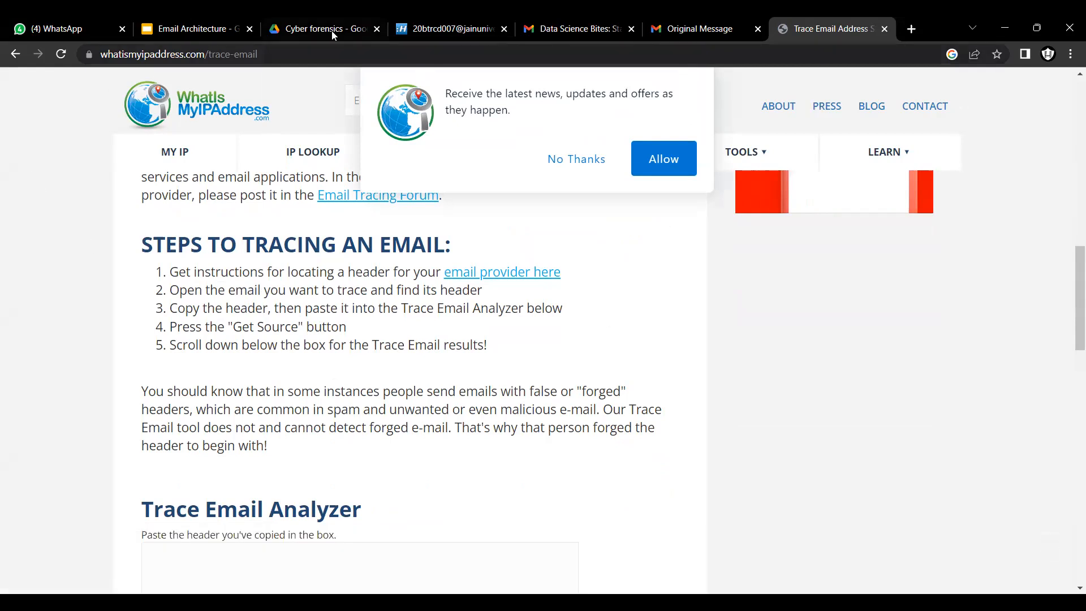
Copy the raw headers of the e-mail "Your Myntra order item has been shipped." in Gmail, from Delivered-To through Content-Type.
left_click(663, 25)
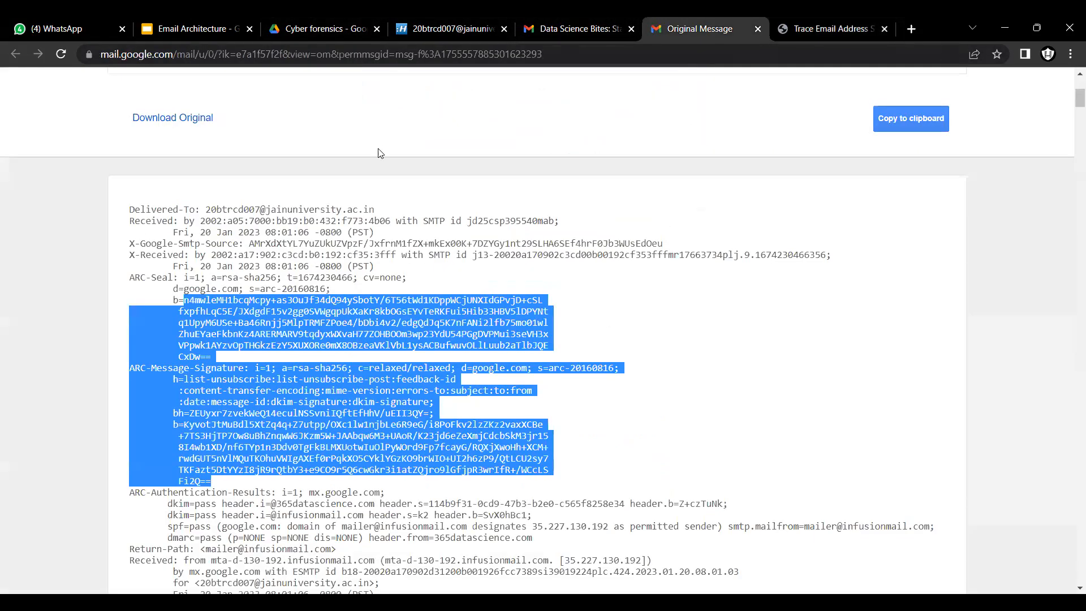
left_click_drag(128, 205, 310, 365)
scroll(232, 387, "down", 5)
scroll(256, 380, "down", 1)
scroll(256, 379, "down", 10)
scroll(257, 379, "up", 7)
scroll(259, 373, "up", 3)
scroll(305, 387, "down", 1)
scroll(294, 394, "down", 20)
scroll(291, 394, "down", 5)
scroll(291, 394, "up", 3)
scroll(290, 392, "down", 1)
scroll(291, 392, "up", 2)
scroll(287, 380, "down", 9)
scroll(308, 378, "down", 3)
scroll(308, 378, "down", 3)
scroll(309, 377, "down", 6)
scroll(308, 375, "up", 2)
scroll(308, 375, "up", 7)
scroll(316, 380, "up", 3)
scroll(315, 378, "up", 6)
scroll(315, 379, "up", 8)
scroll(315, 380, "down", 5)
scroll(313, 383, "down", 6)
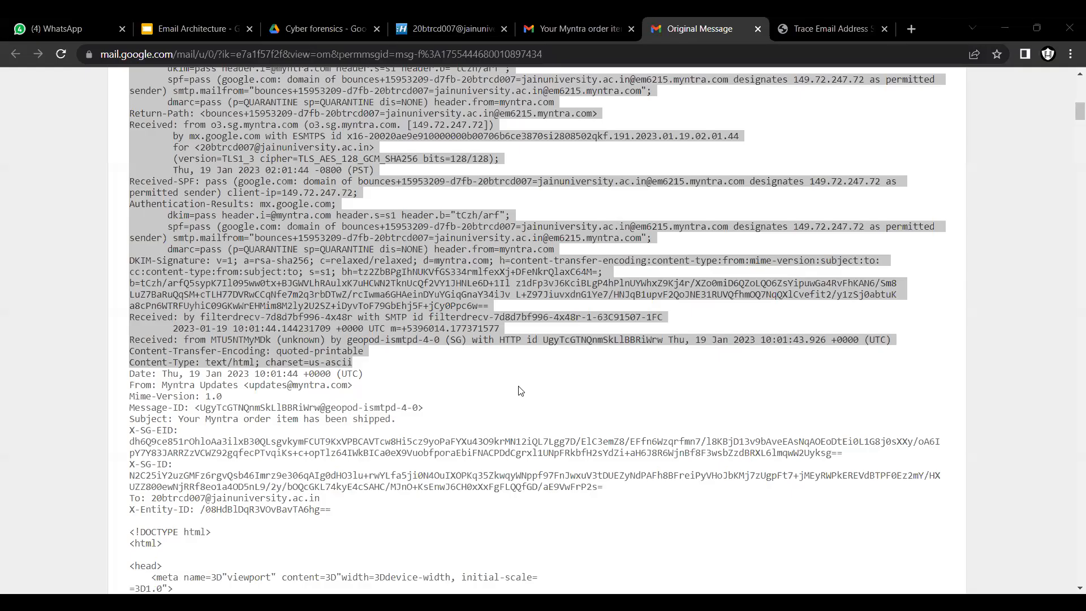
scroll(520, 391, "up", 10)
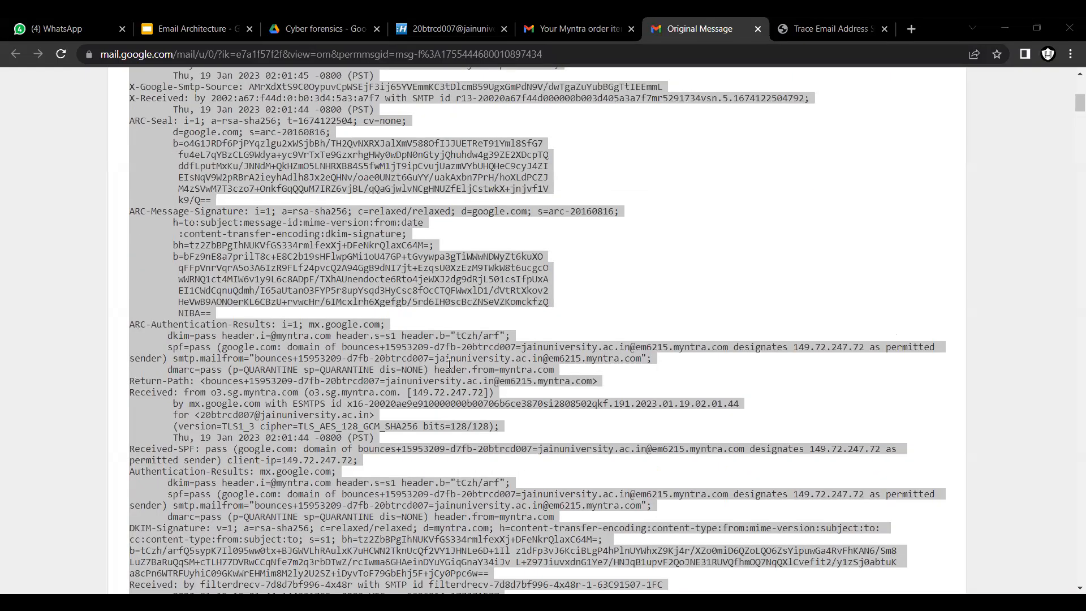
scroll(437, 361, "up", 1)
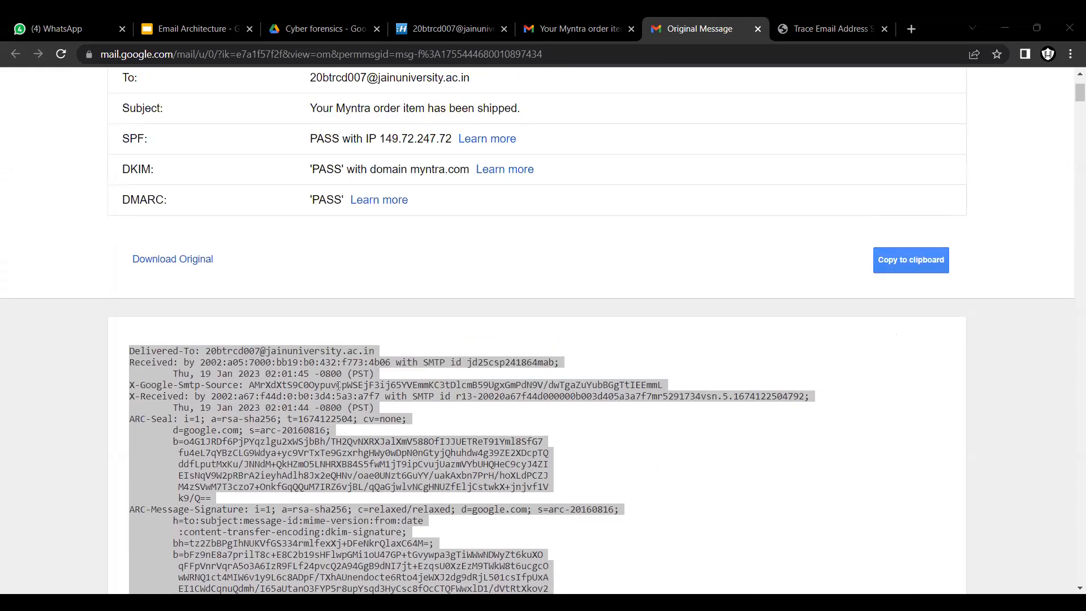
scroll(592, 69, "down", 4)
scroll(592, 69, "down", 3)
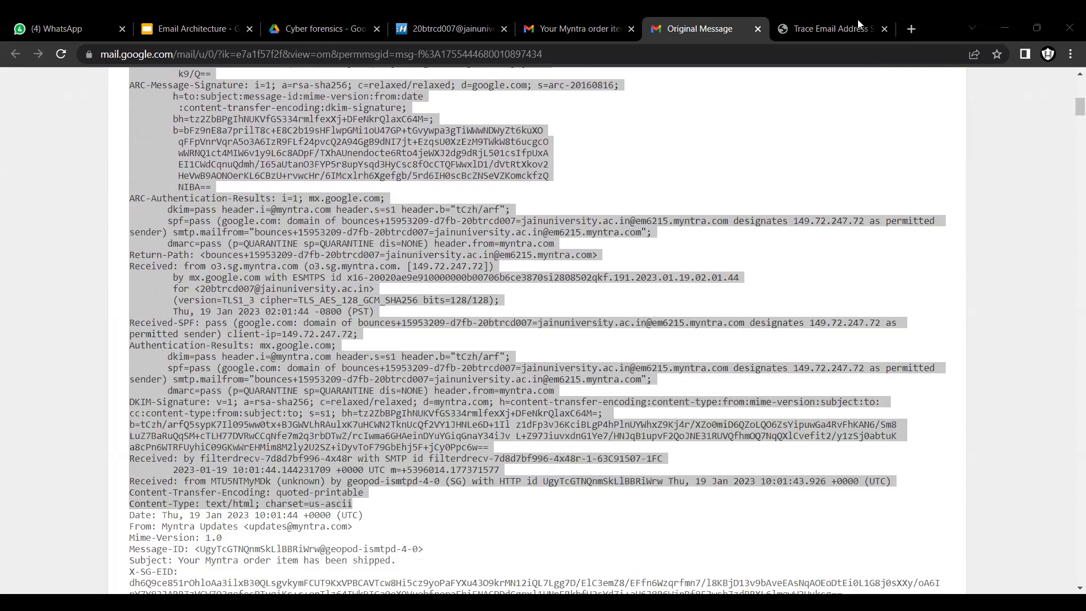
Paste the copied Myntra headers into the Trace Email Analyzer on the WhatIsMyIPAddress page and run the email sender lookup.
left_click(839, 24)
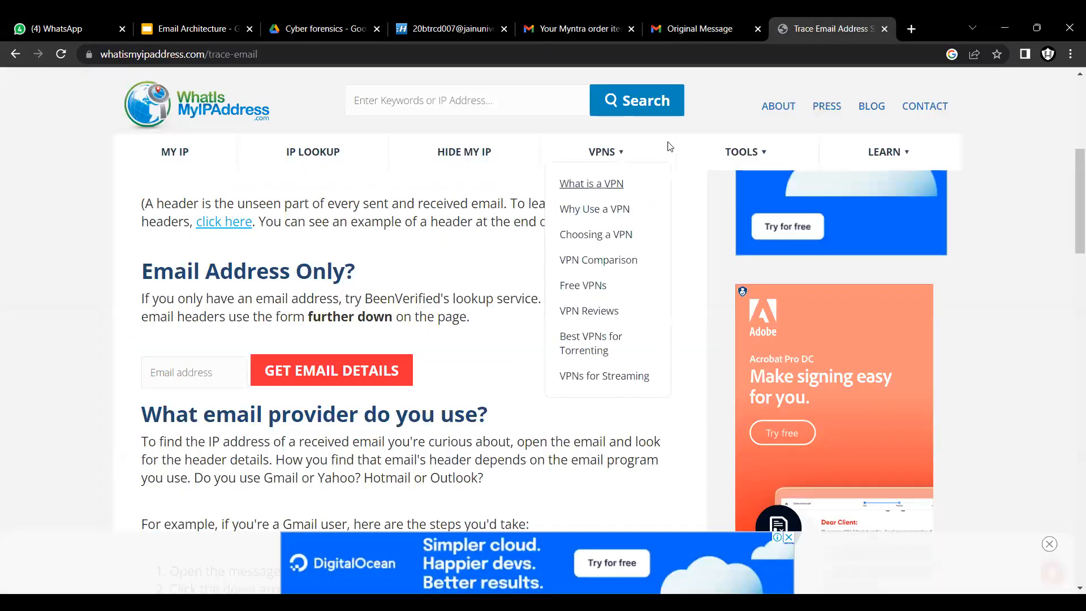
scroll(460, 265, "up", 1)
scroll(388, 165, "up", 3)
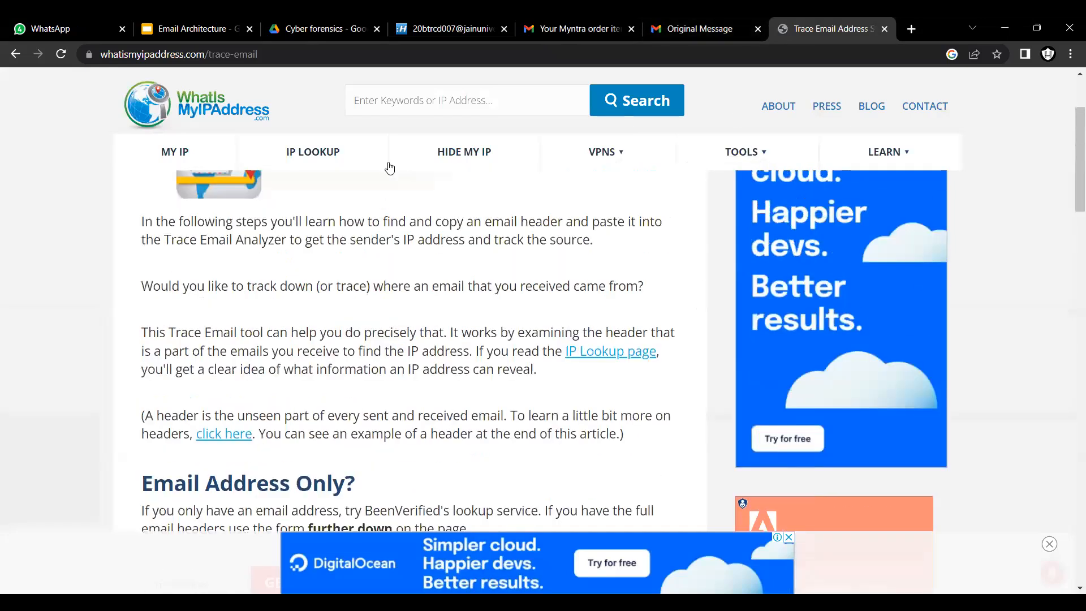
scroll(447, 264, "down", 5)
scroll(442, 307, "down", 12)
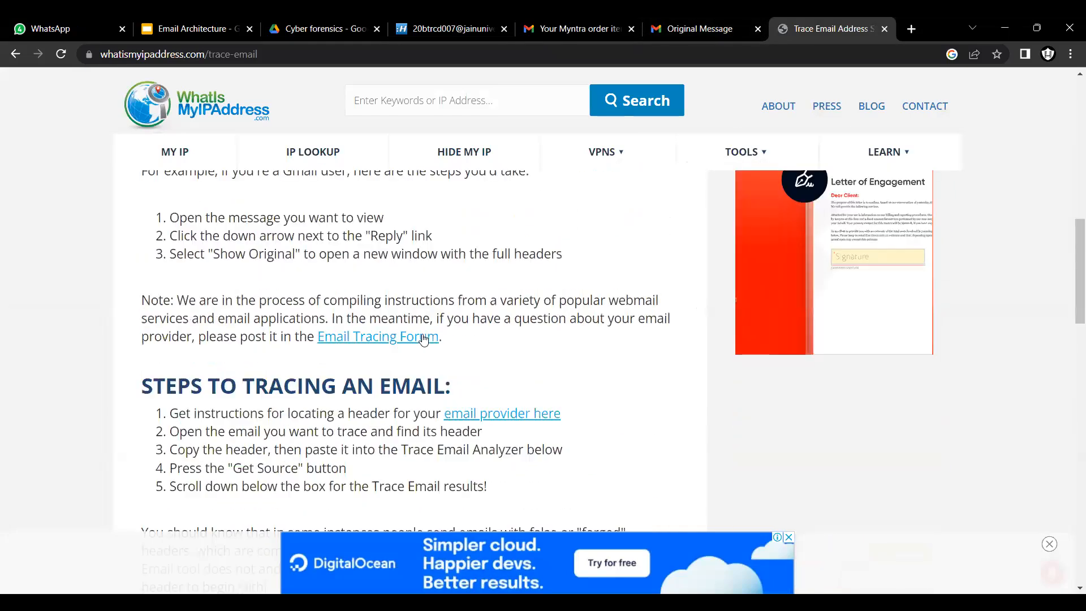
left_click(195, 279)
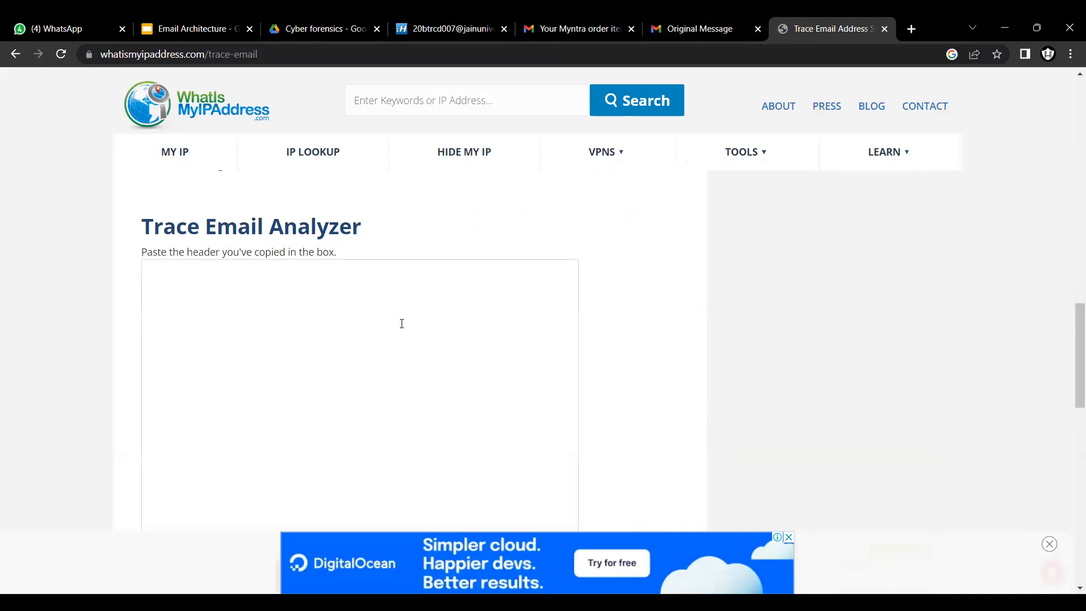
key("ctrl+v")
scroll(401, 324, "down", 10)
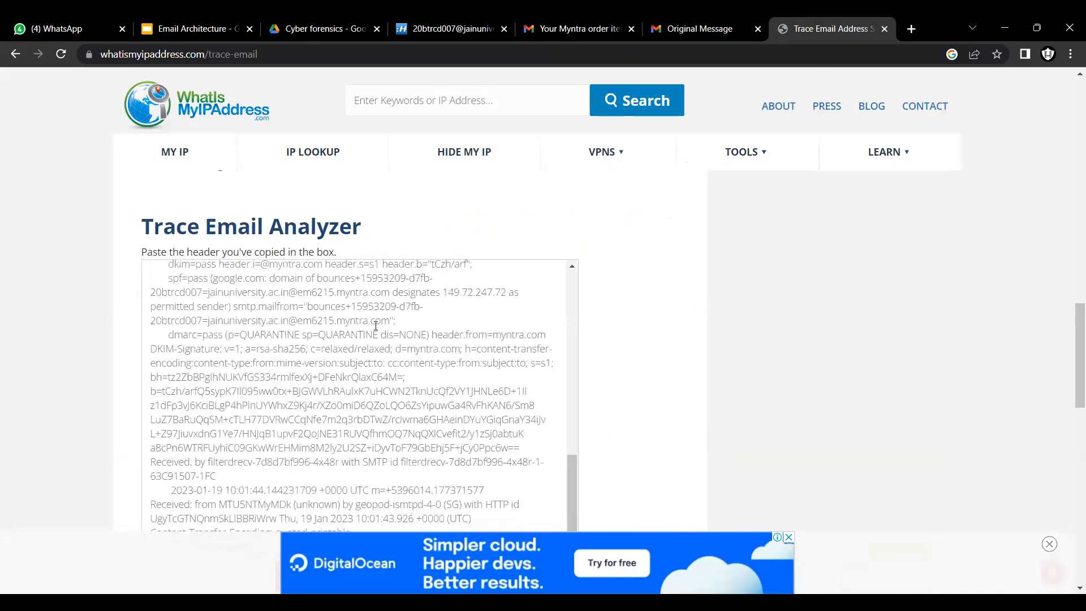
scroll(364, 250, "down", 1)
scroll(385, 317, "up", 3)
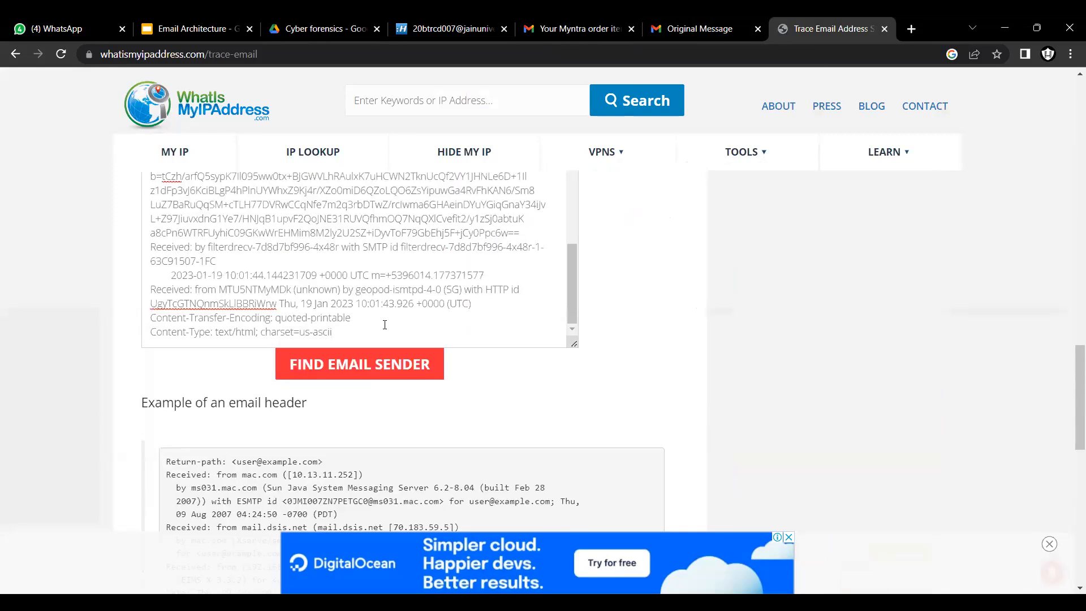
left_click(410, 379)
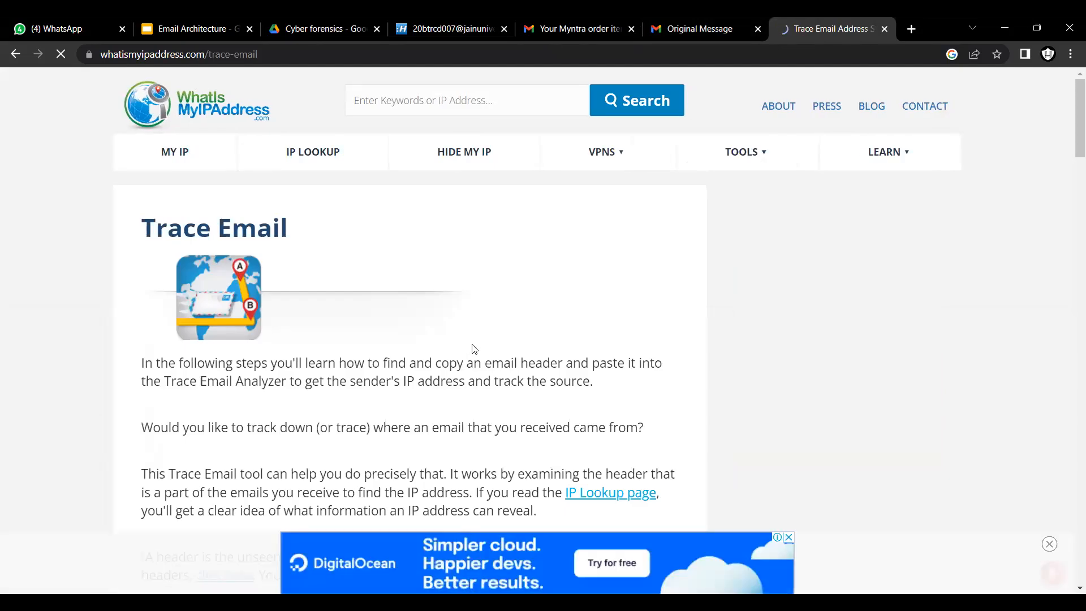
Examine the header analysis below the Trace Email Analyzer, from the Delivered-To line to the highlighted Received lines.
scroll(474, 347, "down", 1)
scroll(474, 348, "down", 5)
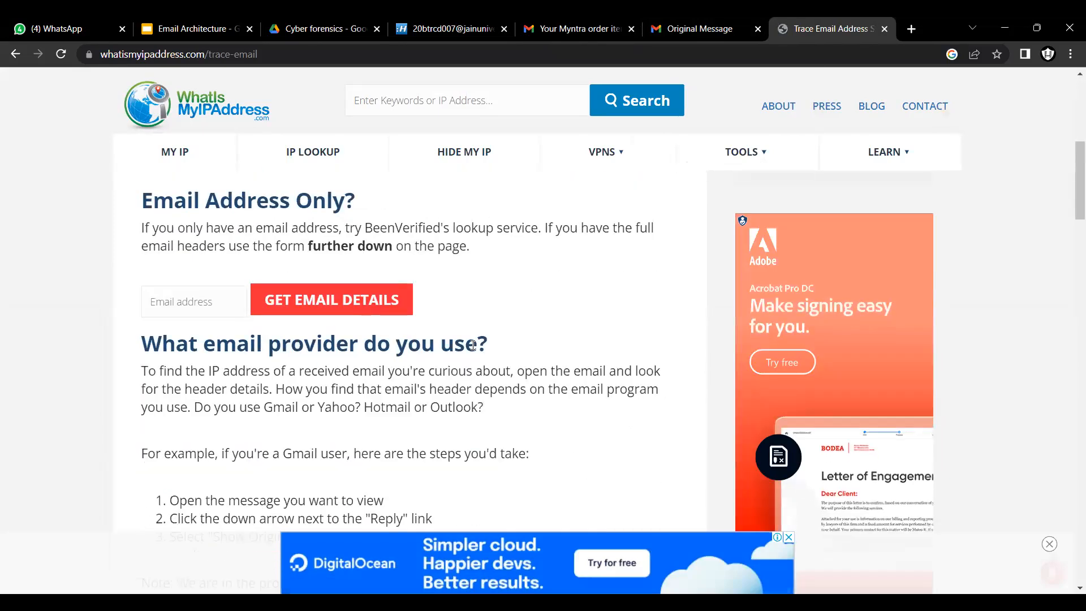
scroll(473, 345, "down", 5)
scroll(474, 351, "down", 10)
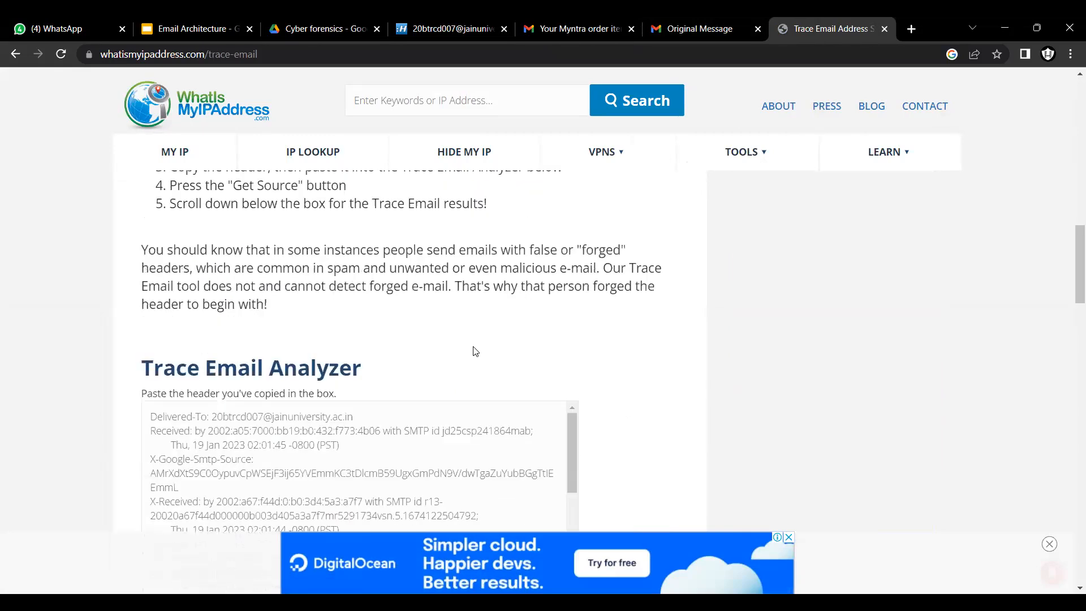
scroll(475, 367, "down", 10)
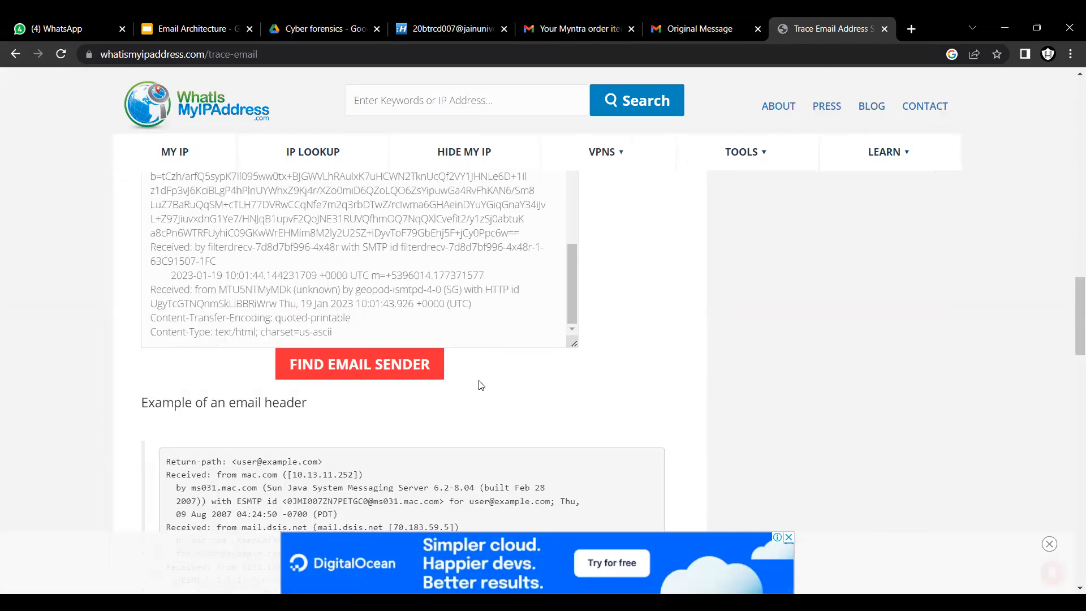
scroll(480, 389, "up", 4)
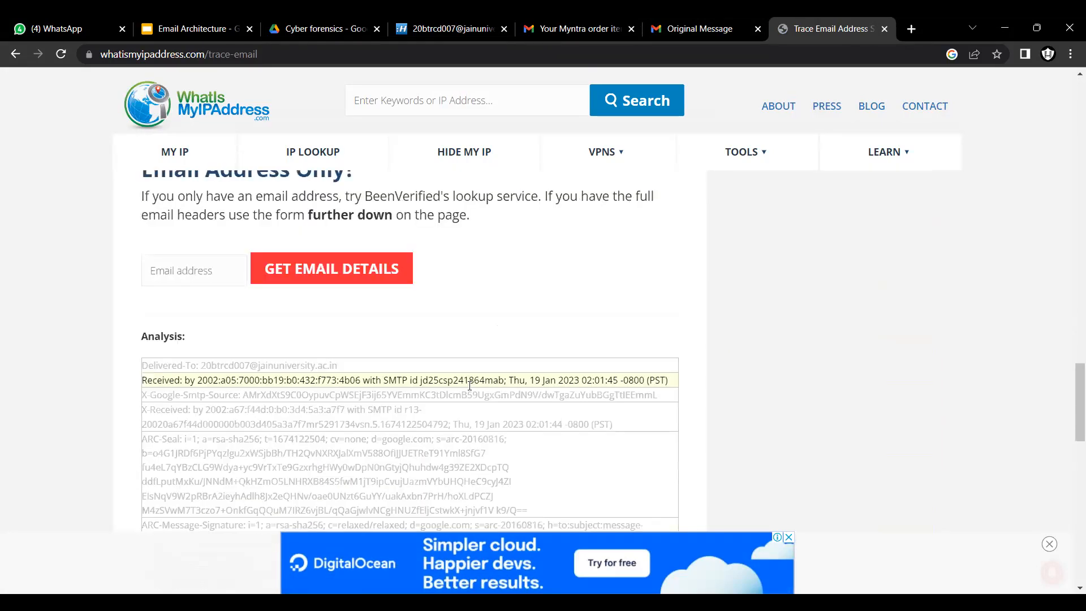
scroll(262, 441, "down", 3)
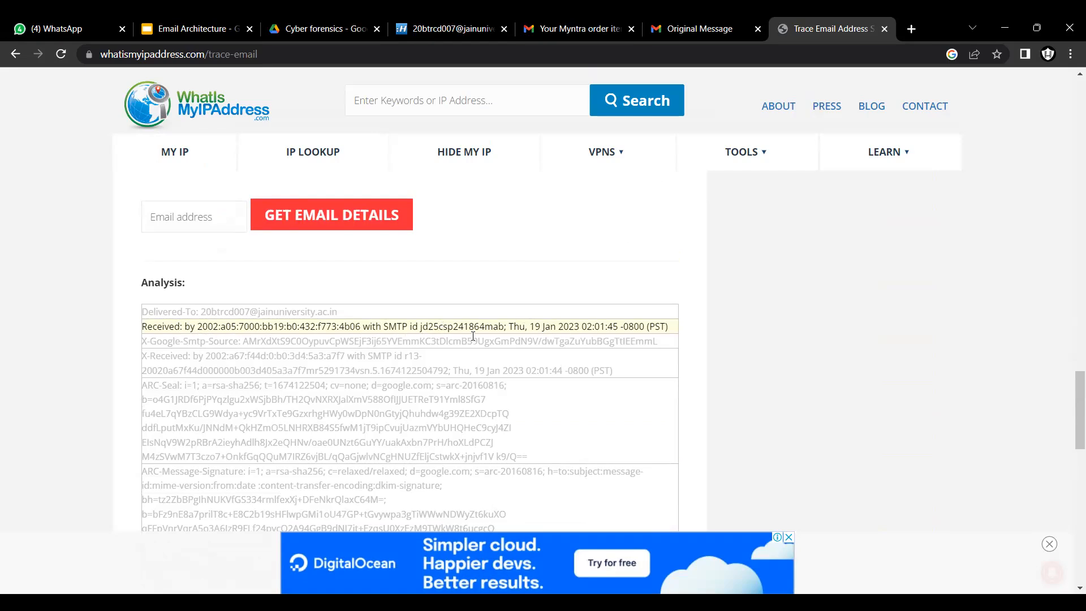
scroll(509, 340, "down", 5)
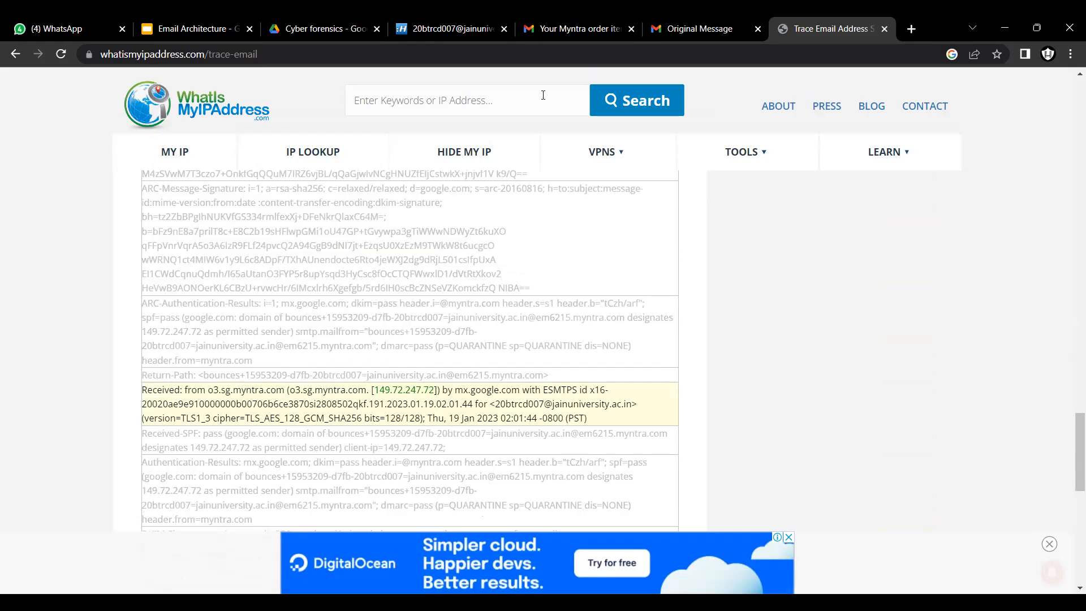
Check the Myntra e-mail and its original message in Gmail, and review the remaining Received lines and the Source section of the trace analysis.
left_click(566, 28)
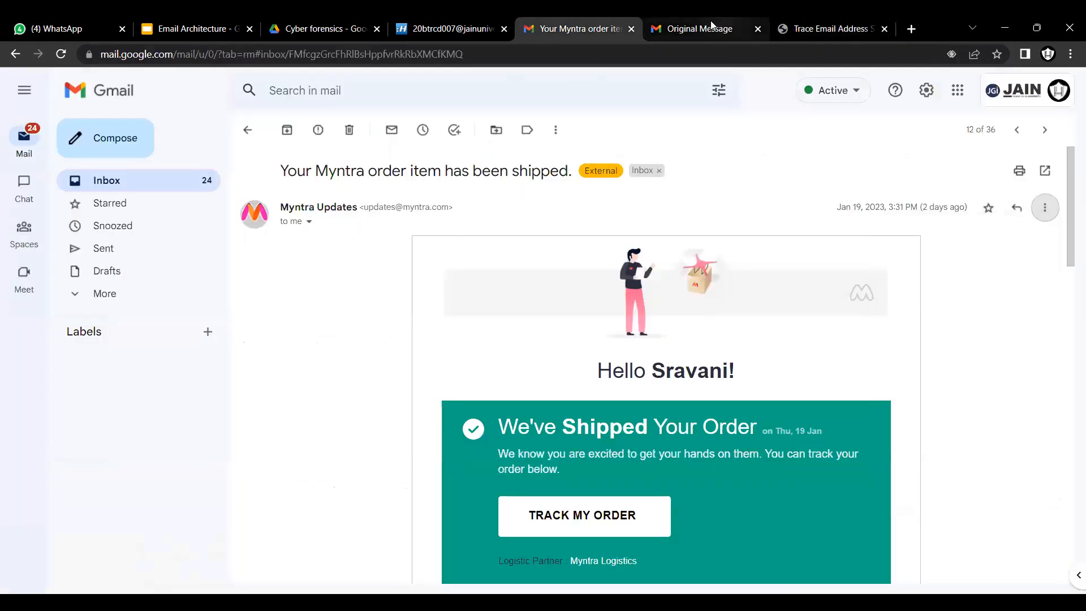
left_click(711, 27)
left_click(825, 27)
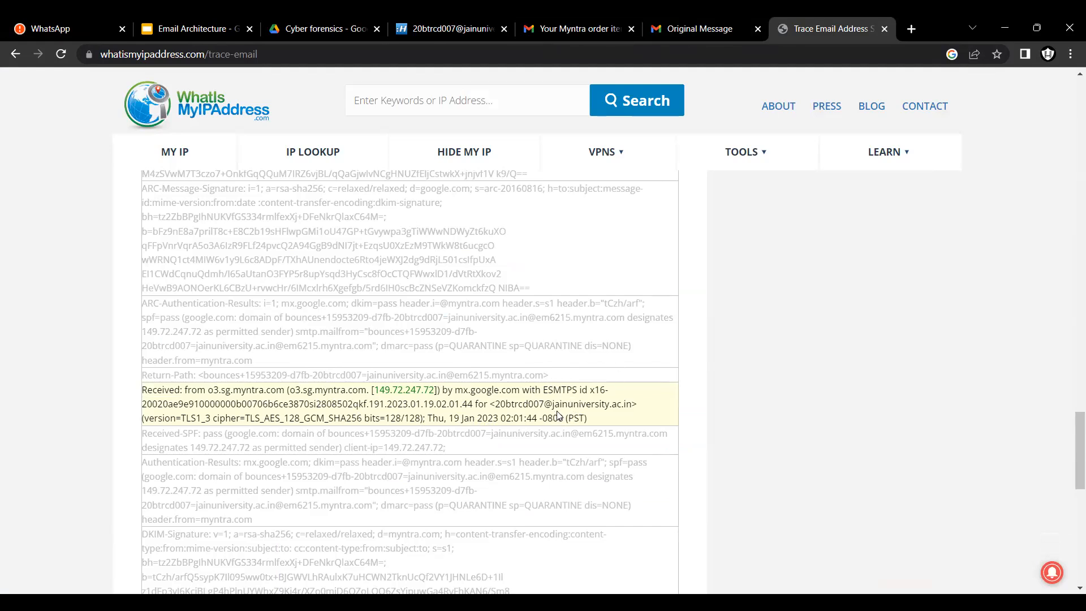
scroll(557, 413, "down", 1)
scroll(556, 413, "down", 3)
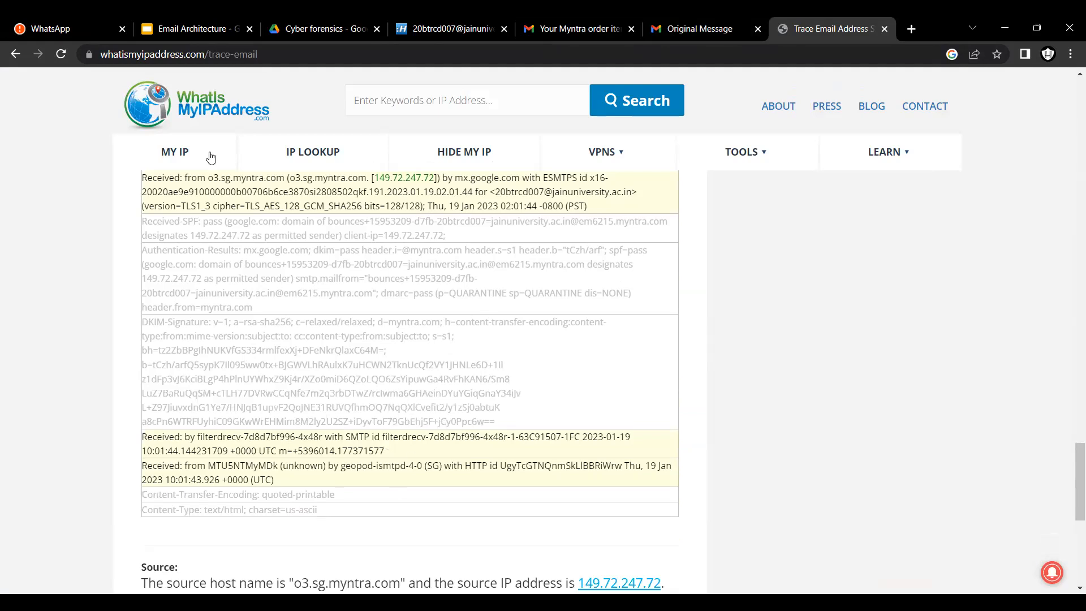
scroll(249, 181, "up", 5)
scroll(249, 209, "down", 4)
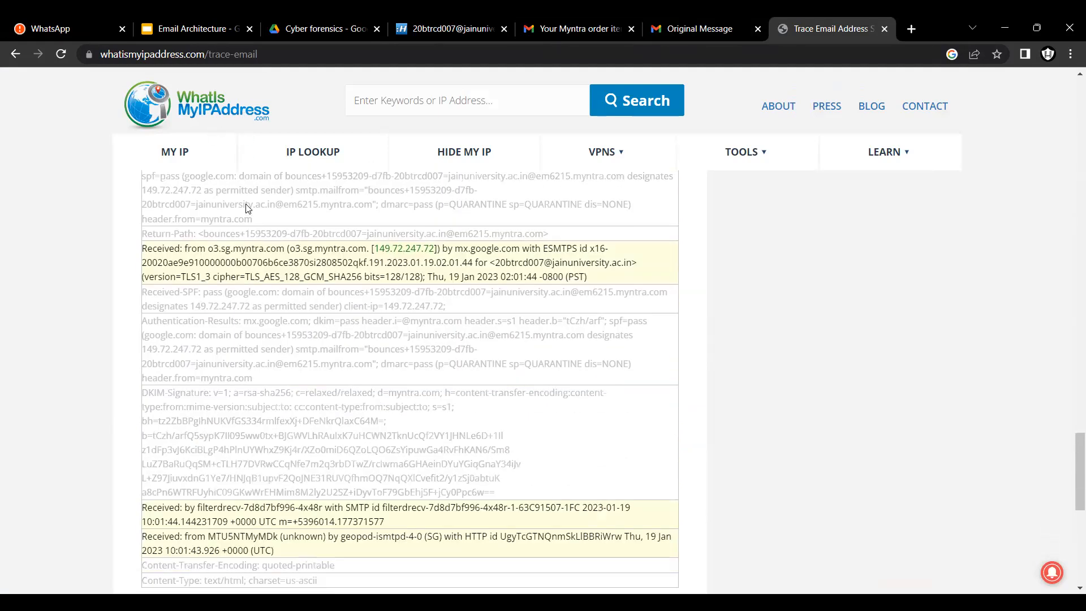
scroll(237, 226, "up", 1)
scroll(230, 306, "down", 4)
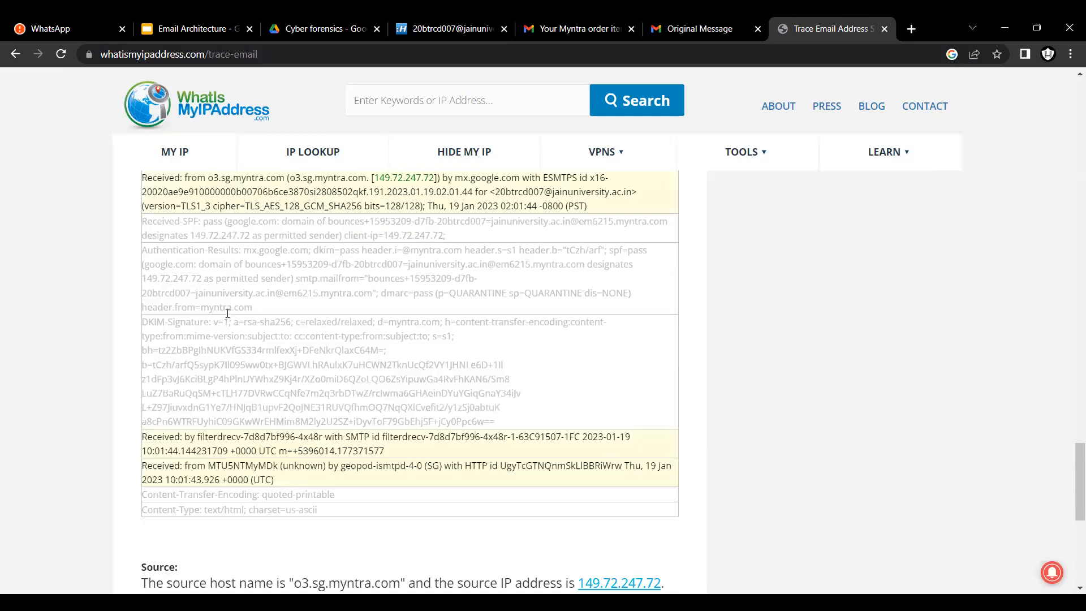
scroll(231, 386, "down", 1)
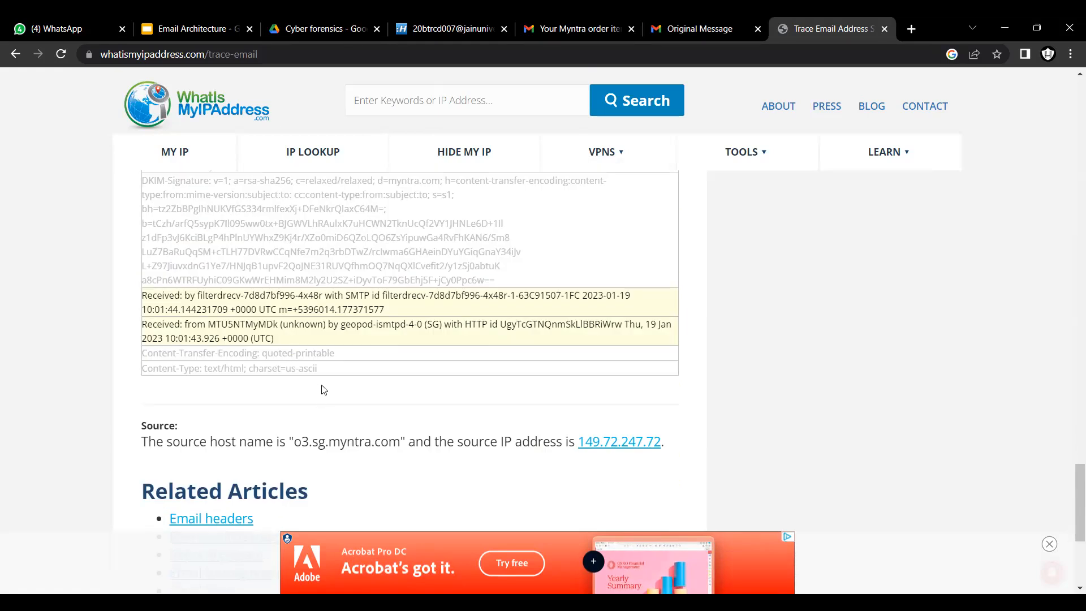
scroll(319, 389, "up", 3)
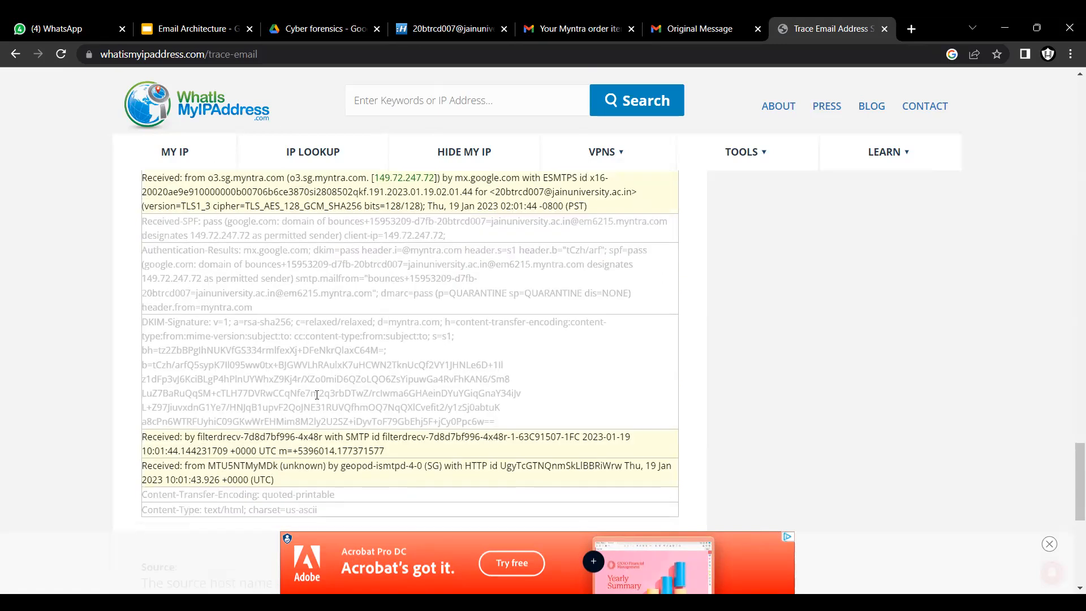
scroll(306, 390, "down", 4)
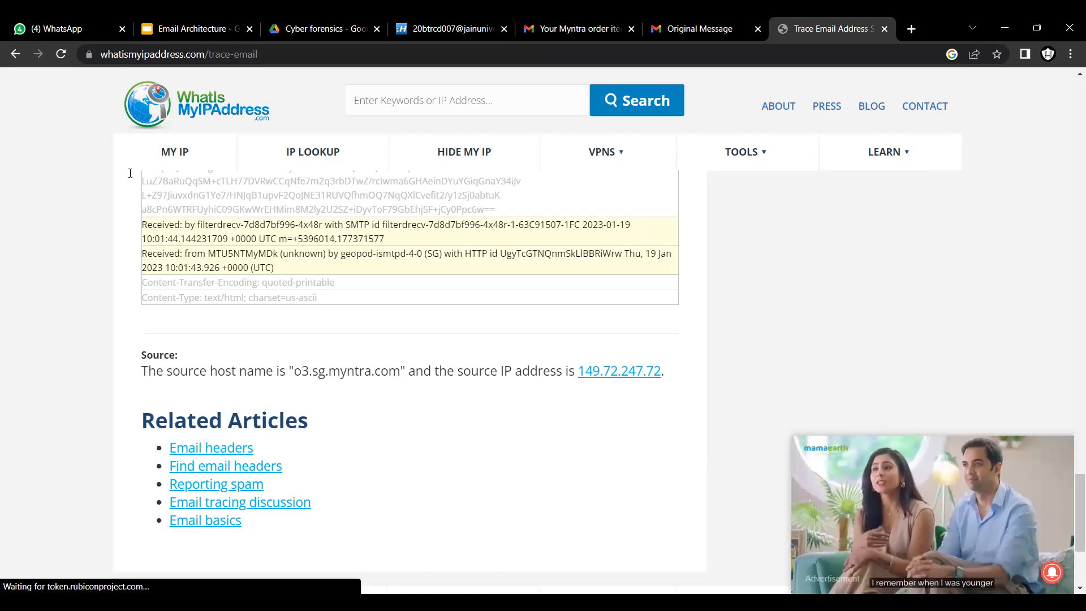
Search Google for "message header analyzer" in a new browser tab.
left_click(912, 28)
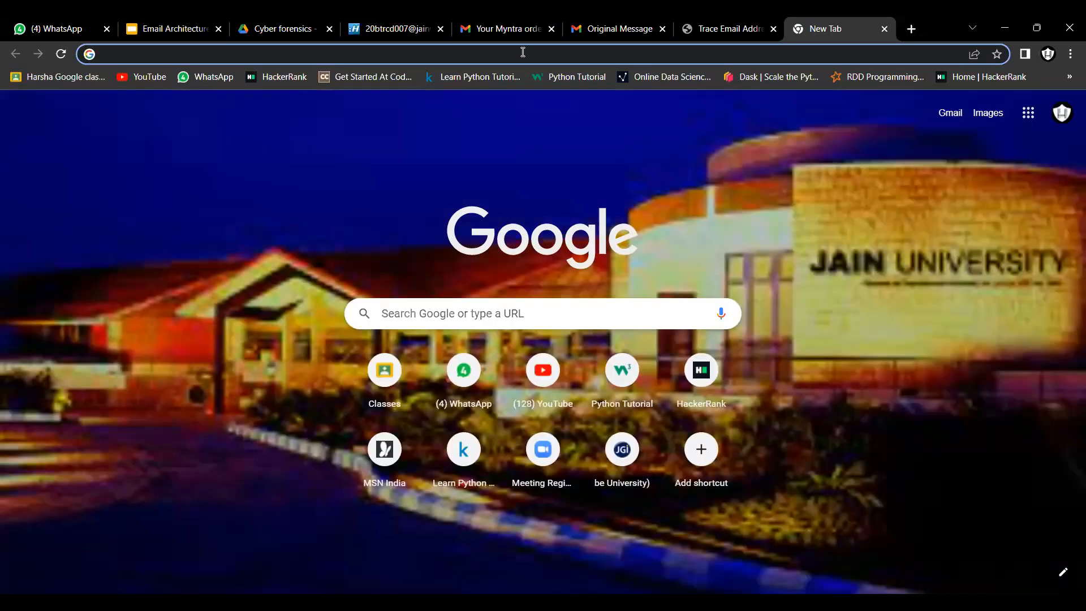
left_click(522, 52)
type("messi")
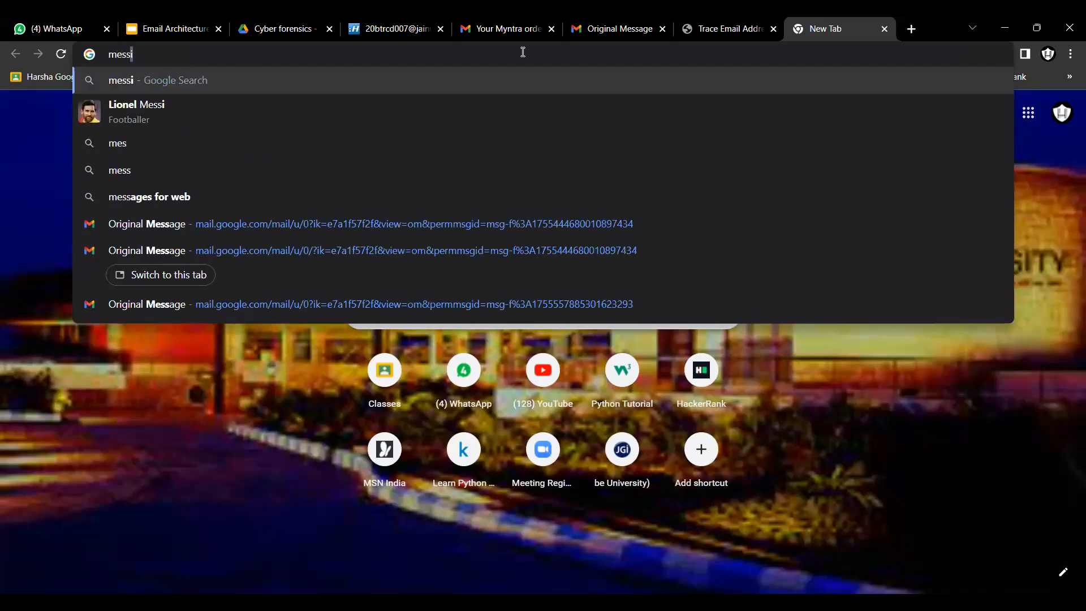
key("BackSpace")
type("a")
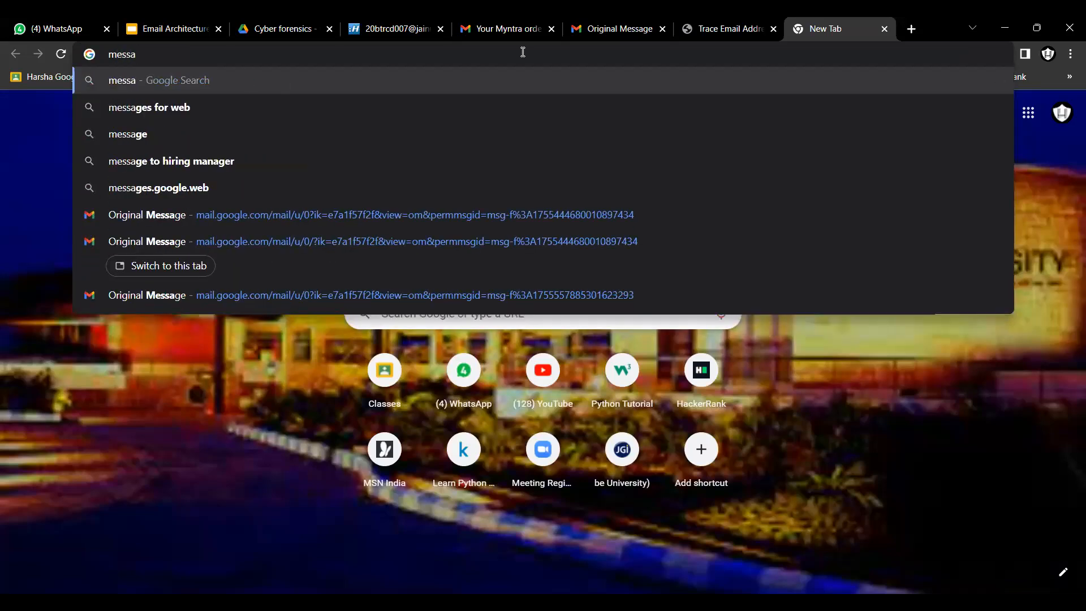
type("ge ")
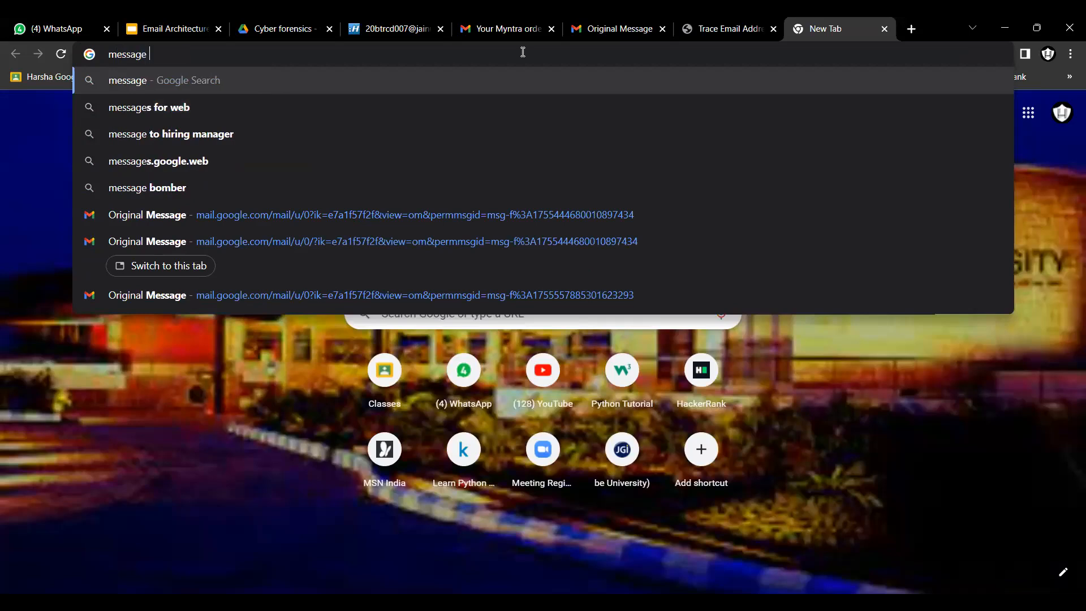
type("jedd")
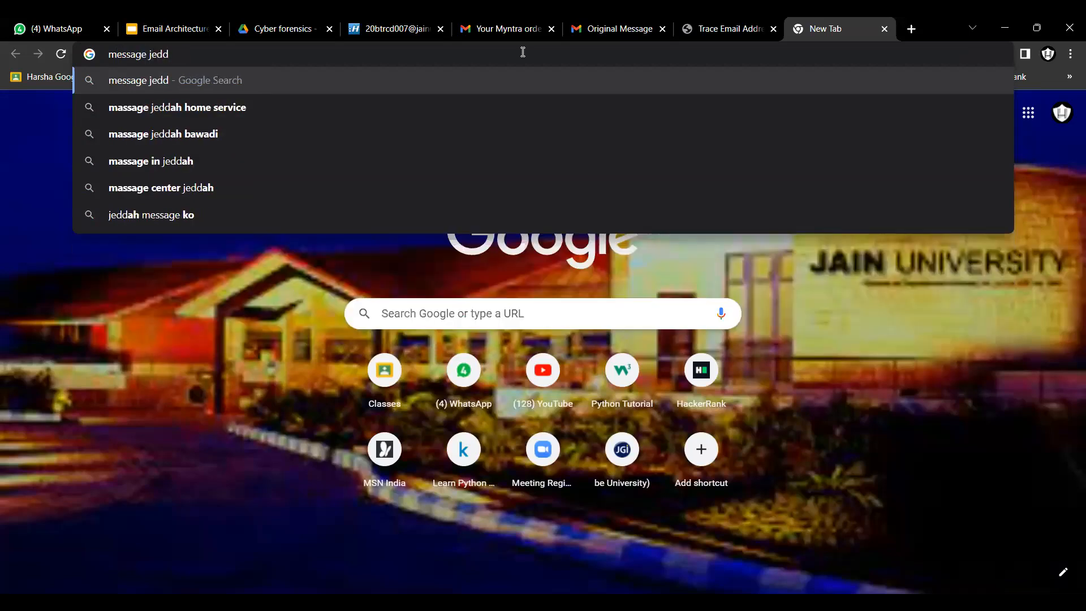
key("BackSpace")
key("BackSpace")
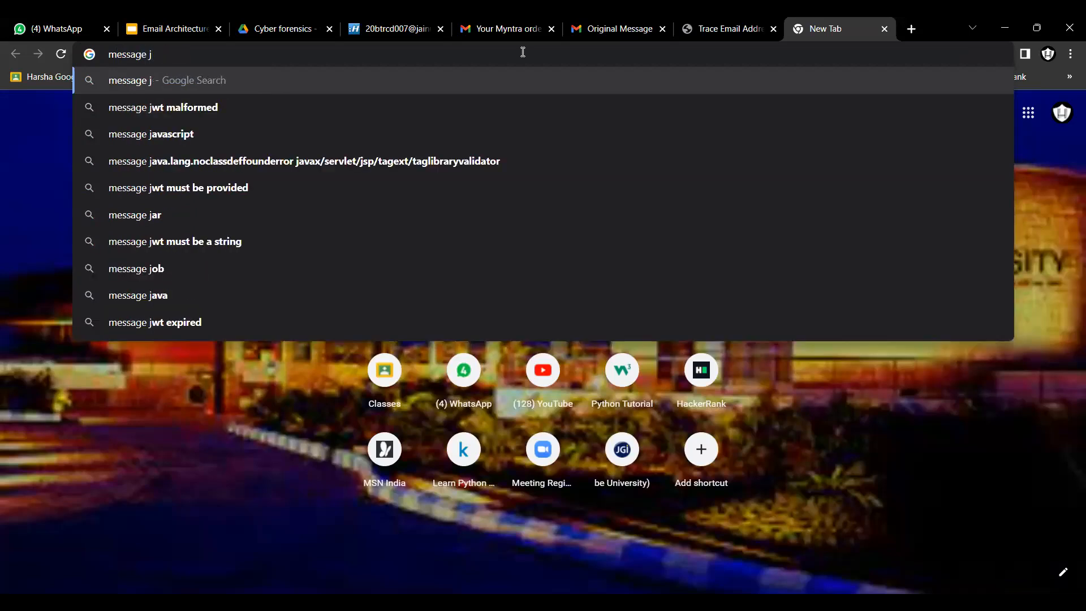
key("BackSpace")
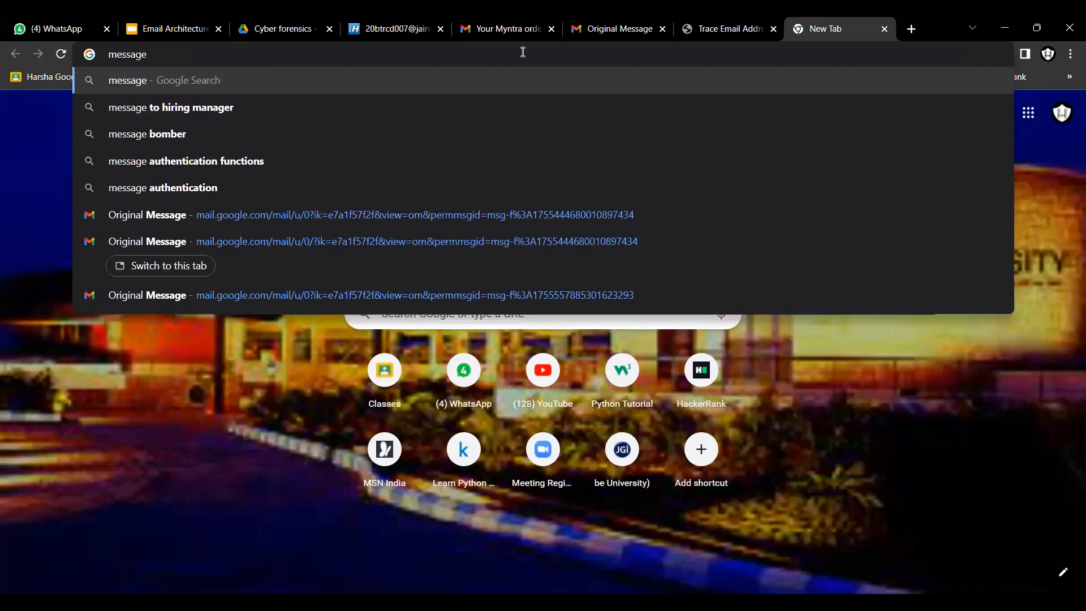
type("hea")
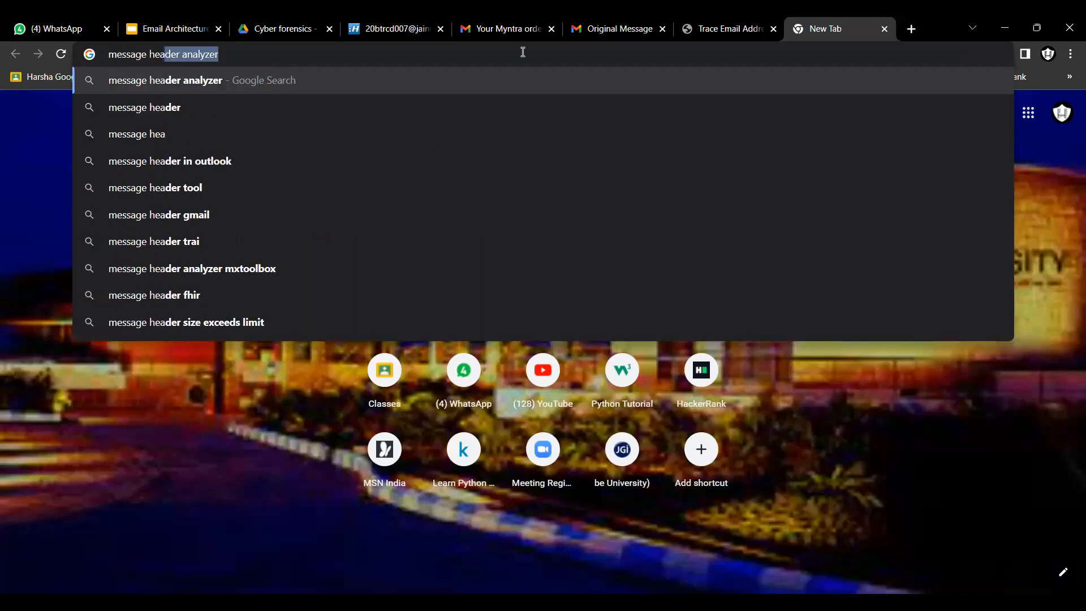
type("d")
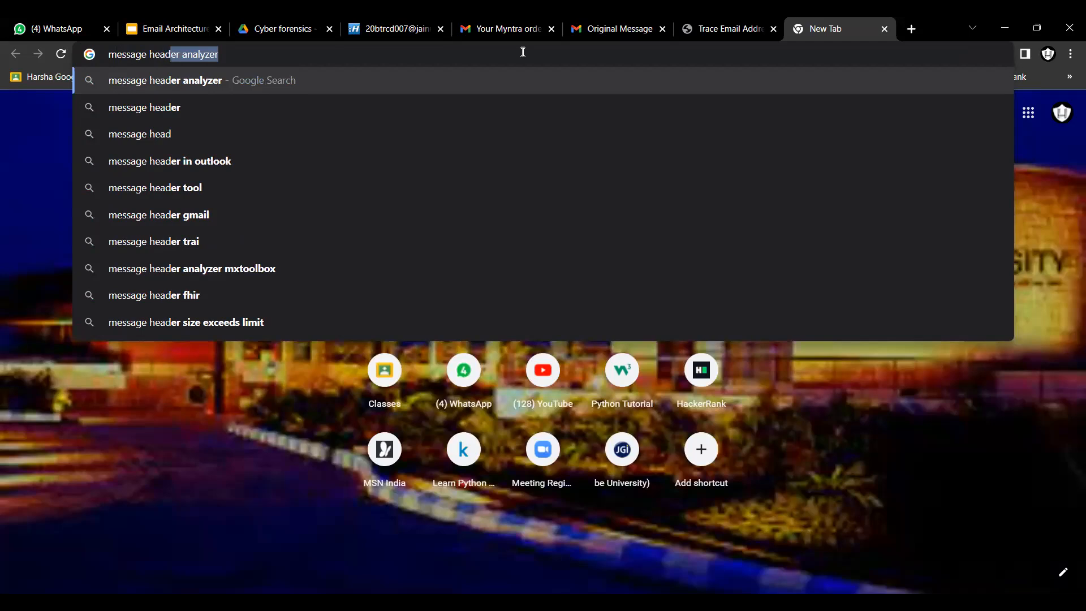
type("er")
key("Return")
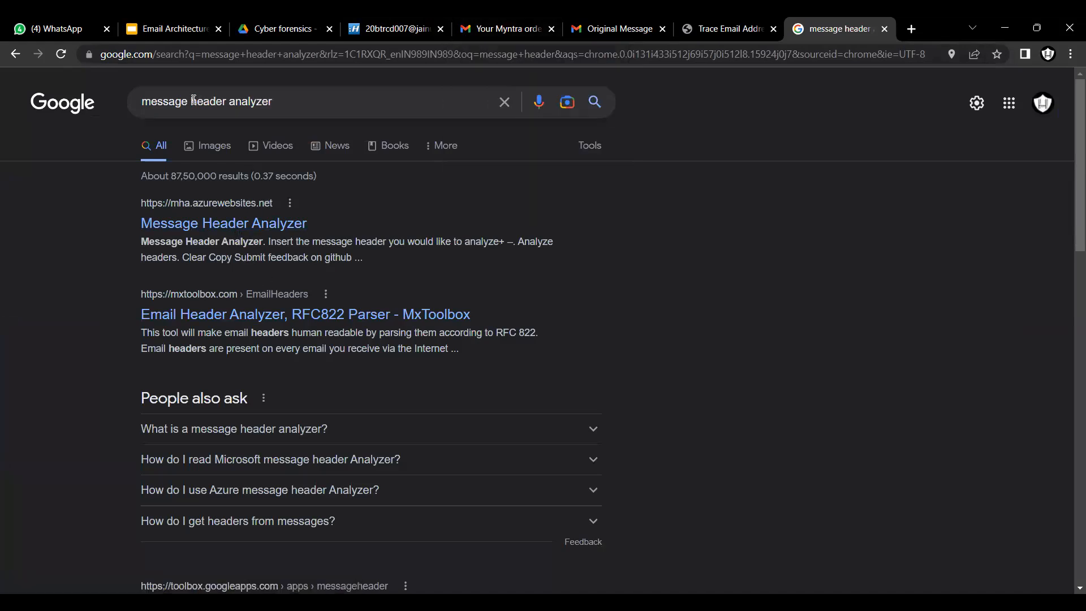
Change the Google search to "messageheader" and run it.
left_click(227, 94)
key("BackSpace")
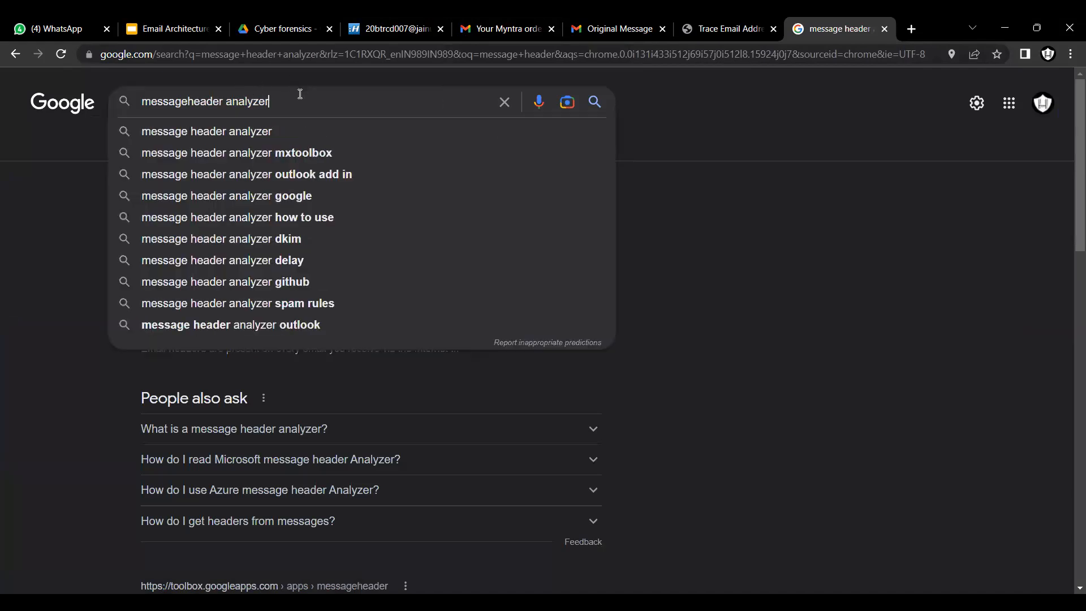
left_click(300, 100)
key("BackSpace")
key("BackSpace")
key("BackSpace")
key("BackSpace")
key("BackSpace")
key("BackSpace")
key("BackSpace")
key("BackSpace")
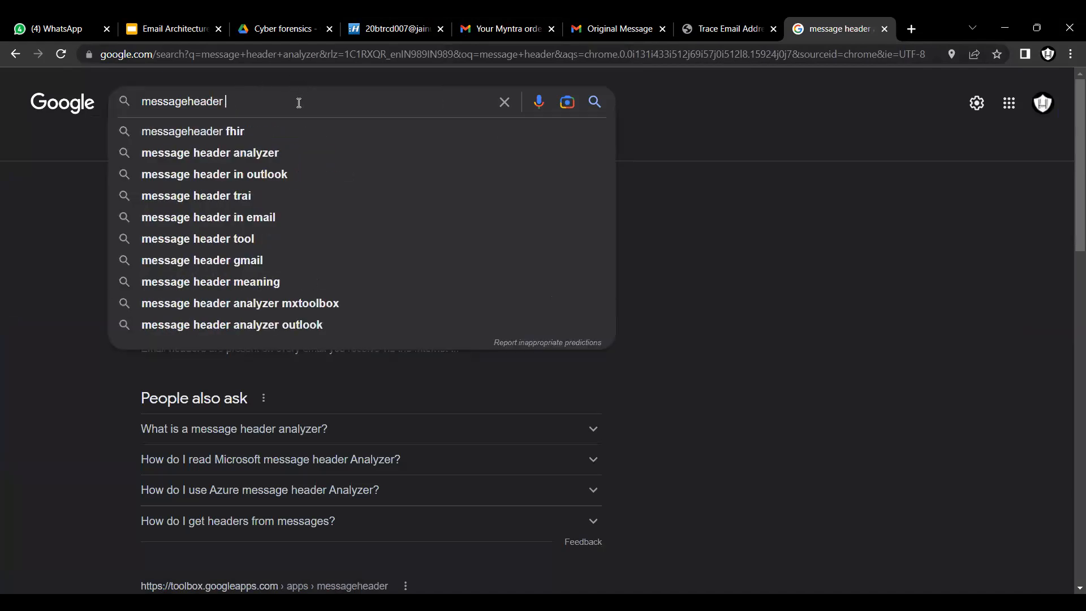
key("Return")
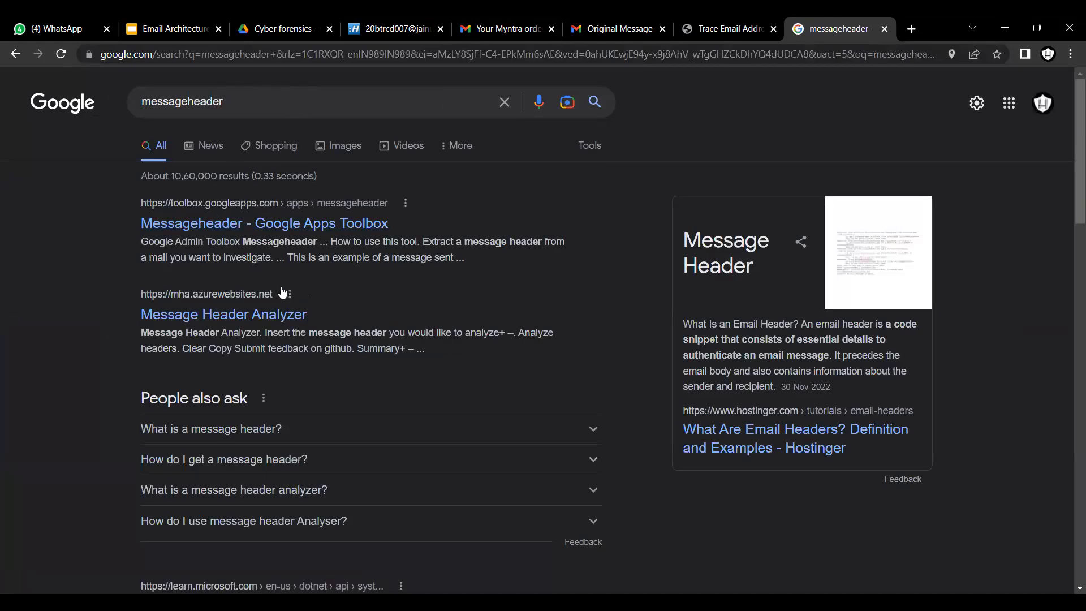
Look through the search results and open Messageheader - Google Apps Toolbox from toolbox.googleapps.com.
scroll(278, 310, "down", 8)
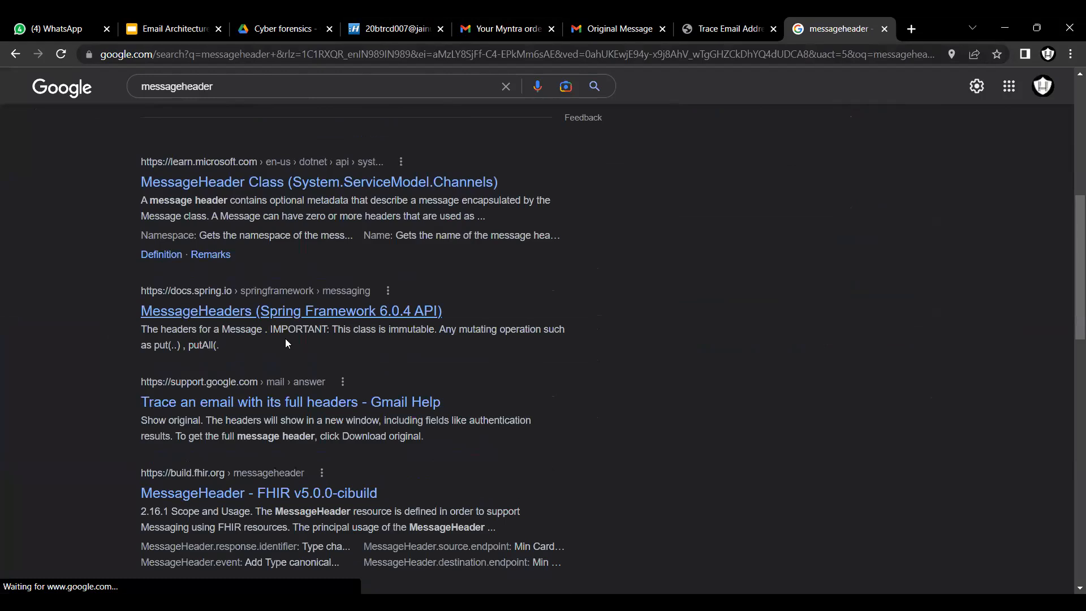
scroll(285, 342, "down", 5)
scroll(287, 340, "up", 12)
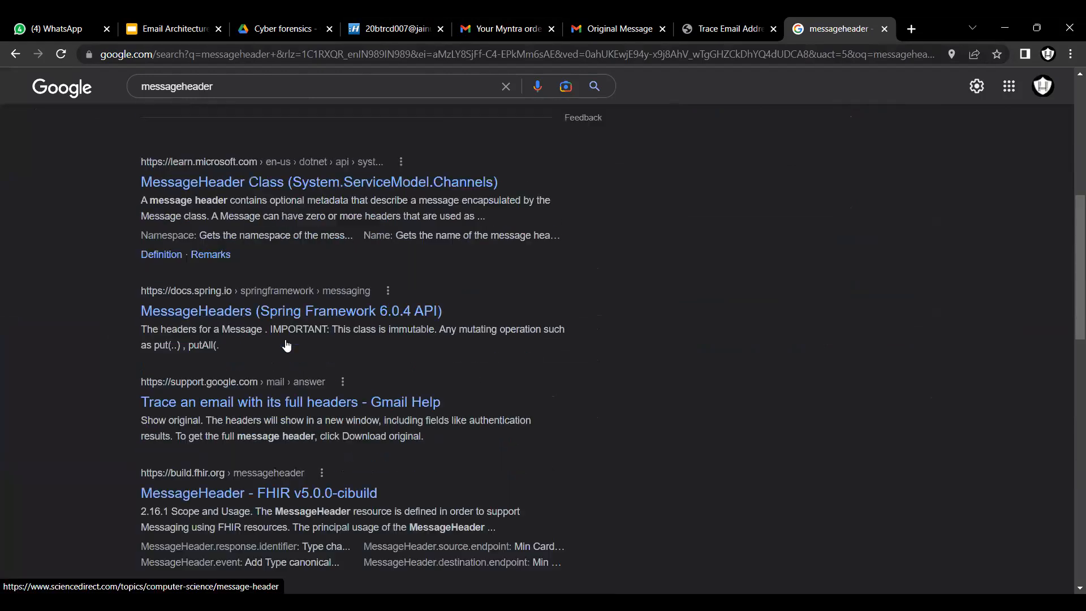
scroll(291, 340, "up", 2)
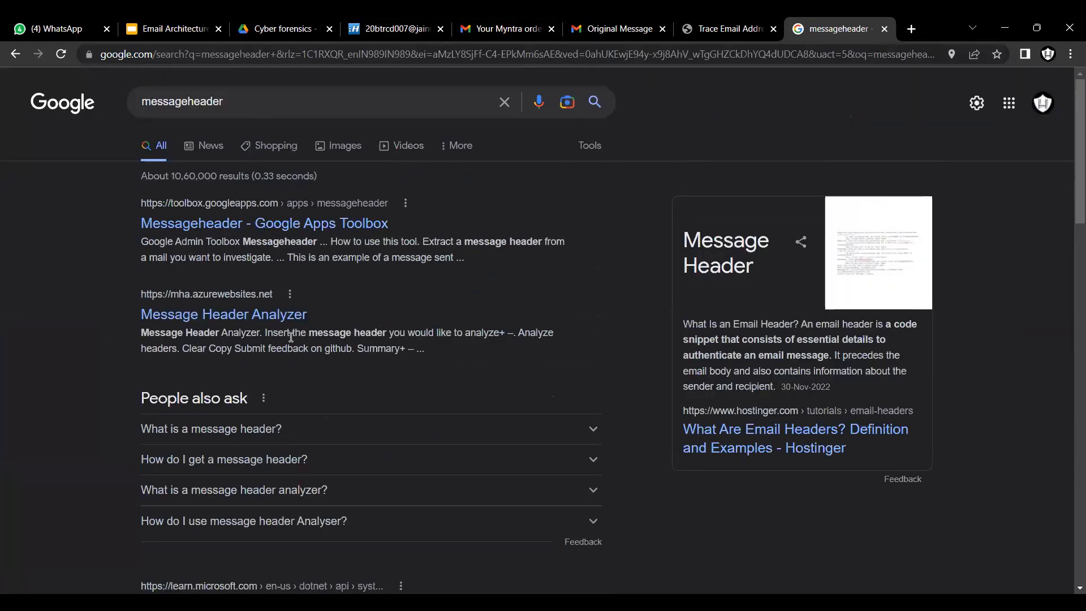
left_click(220, 233)
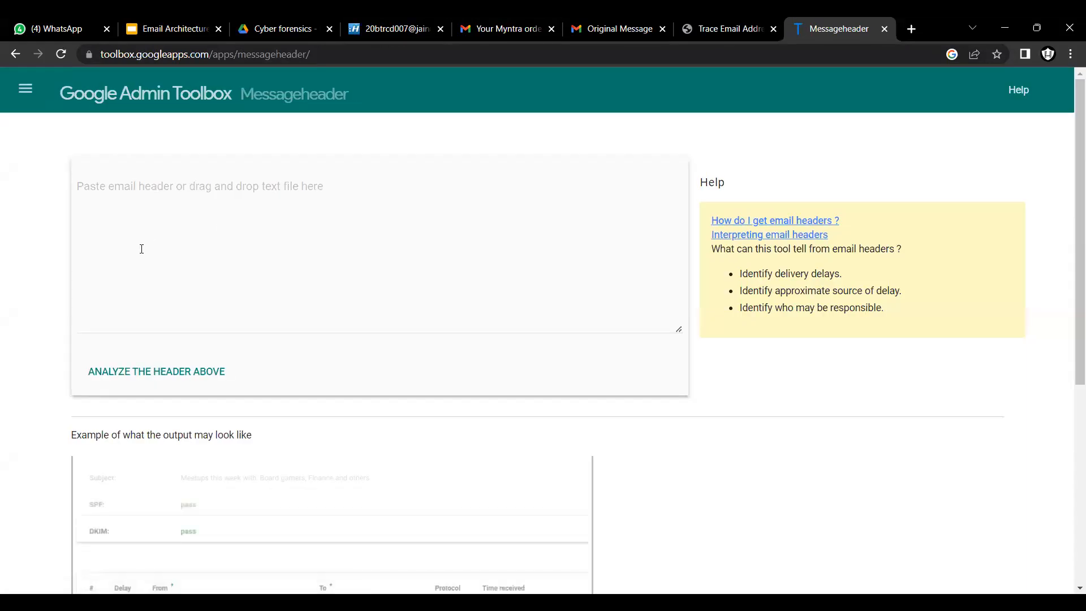
Paste the copied Myntra headers into the Google Admin Toolbox Messageheader tool and try to analyze them.
left_click(136, 197)
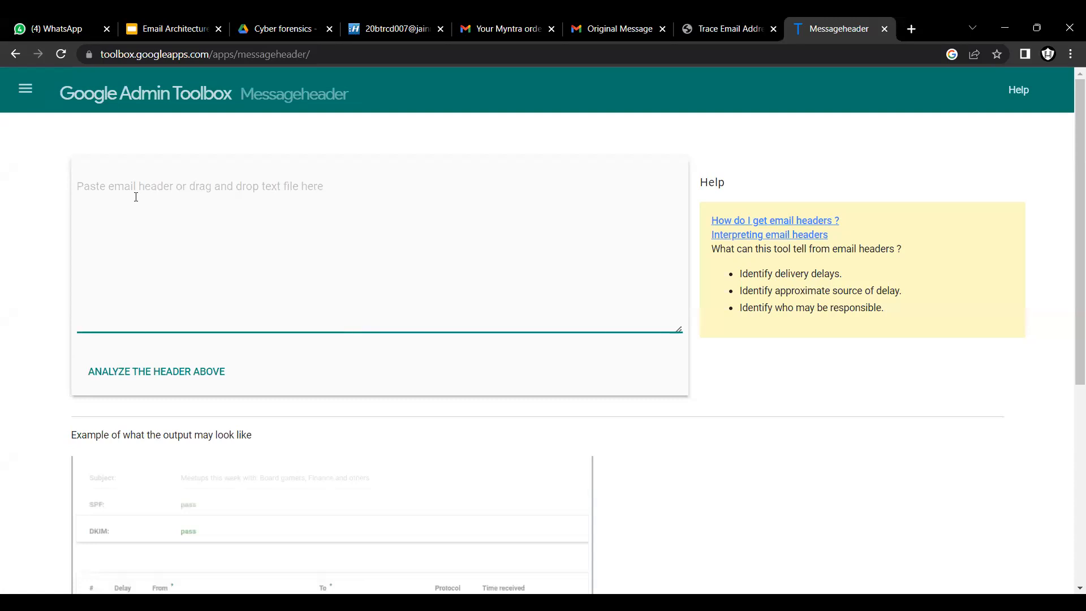
key("ctrl+v")
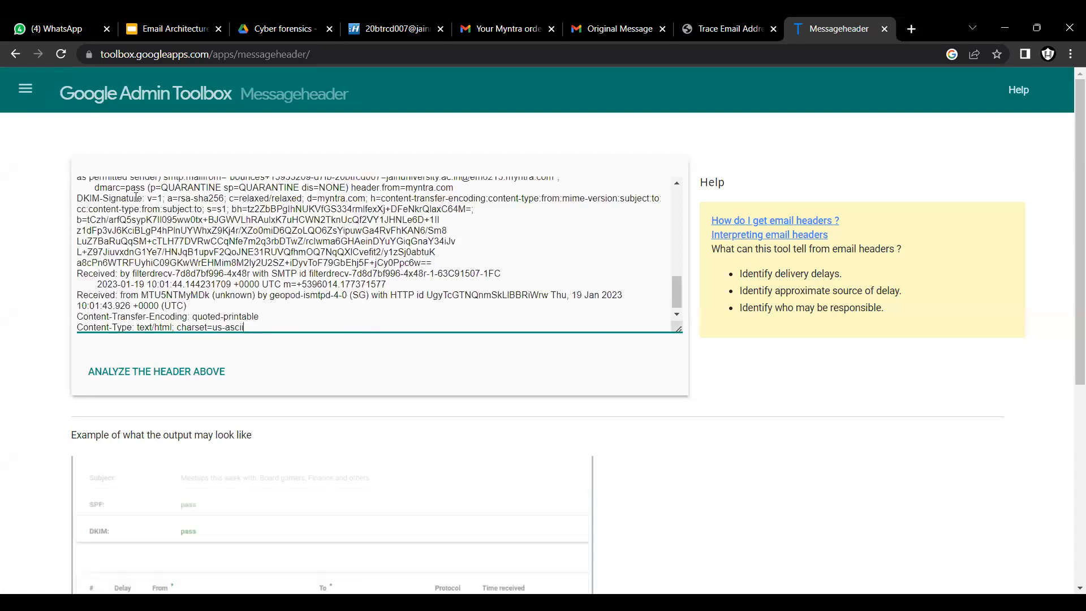
key("Return")
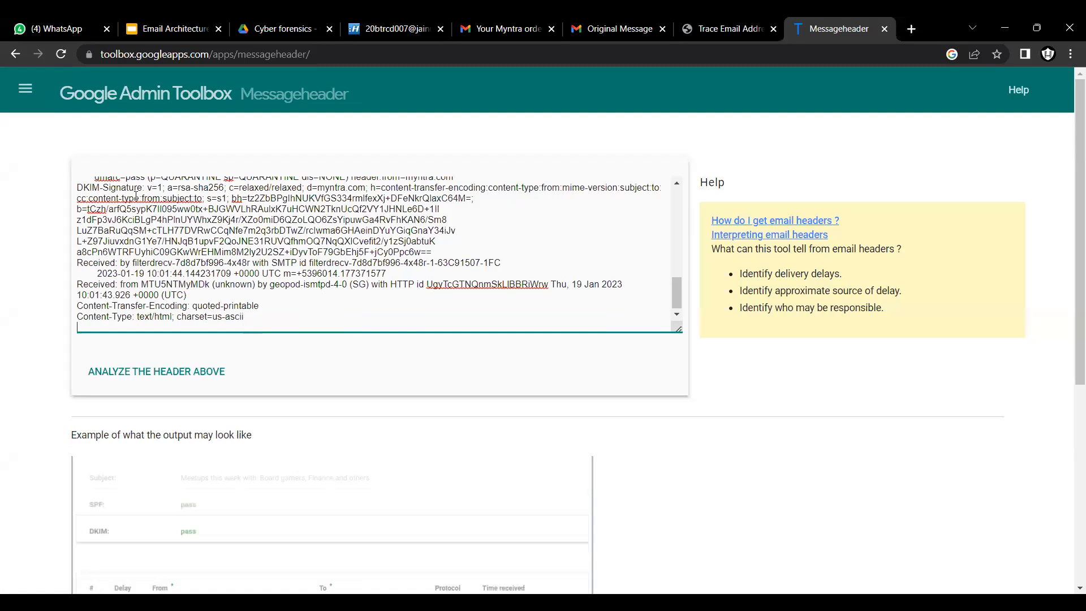
left_click(138, 383)
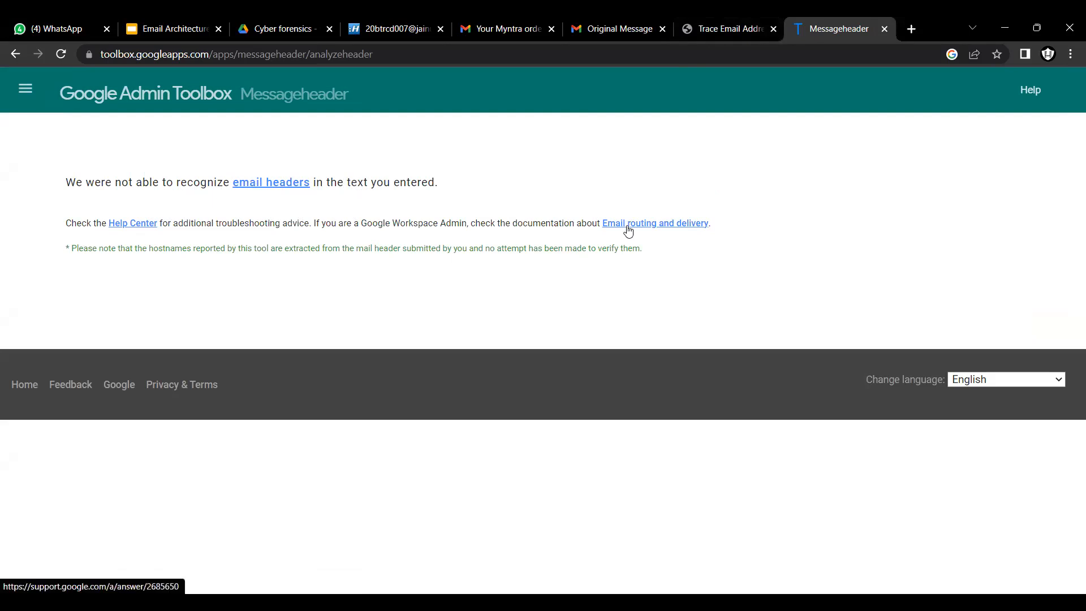
Try to analyze the Myntra headers again by reloading the Messageheader page and resubmitting the form data.
left_click(614, 28)
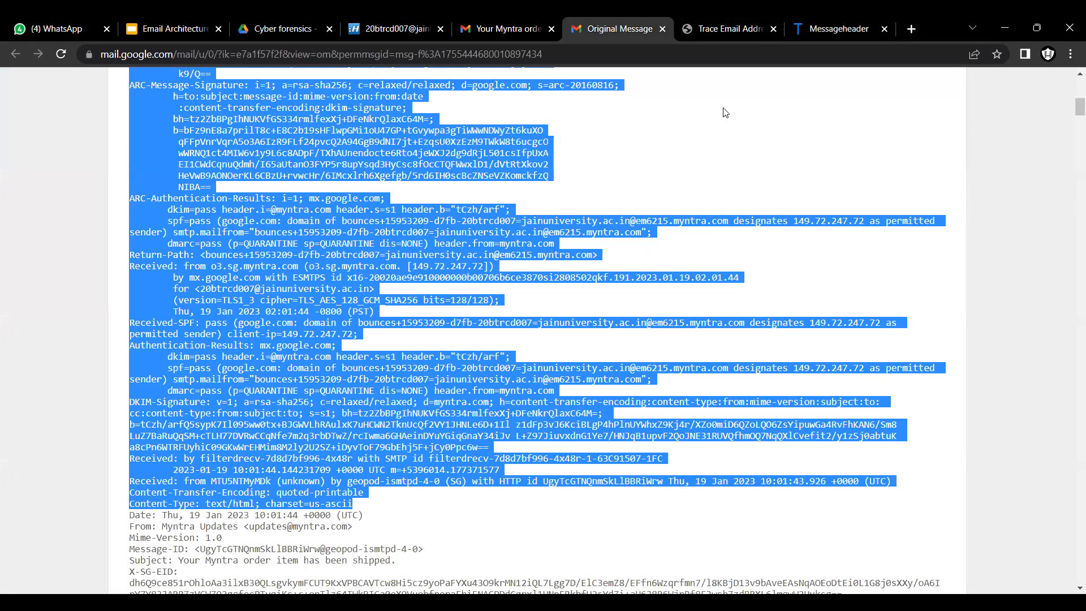
left_click(742, 22)
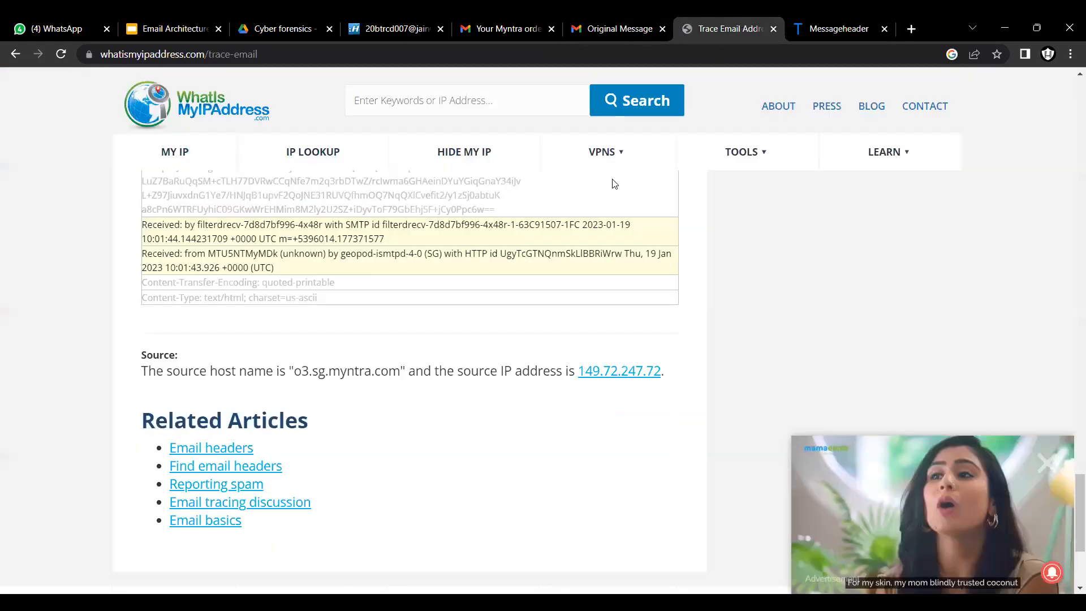
left_click(815, 23)
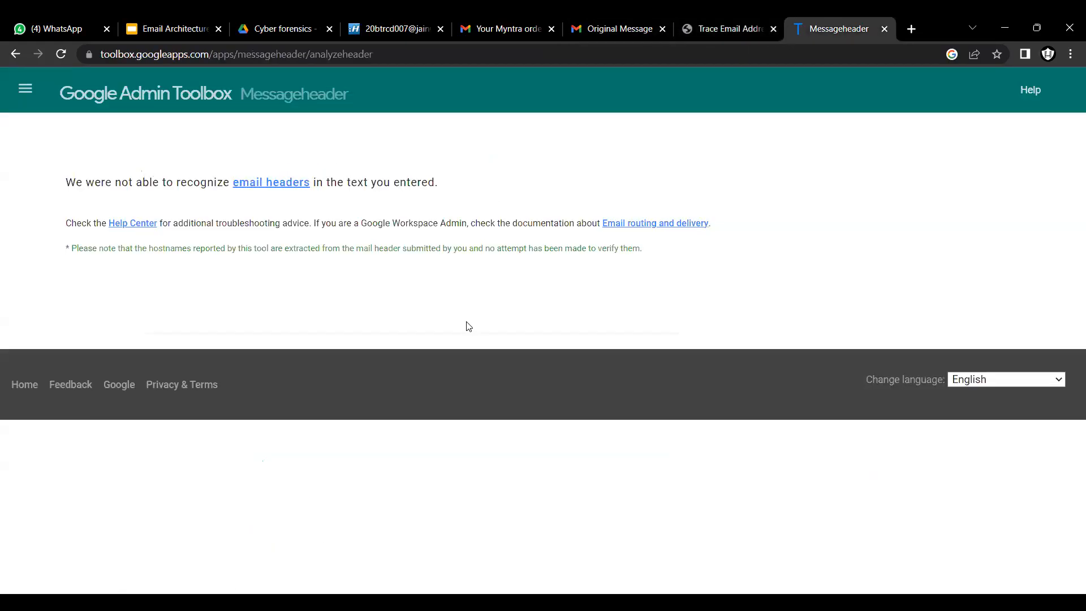
left_click(60, 53)
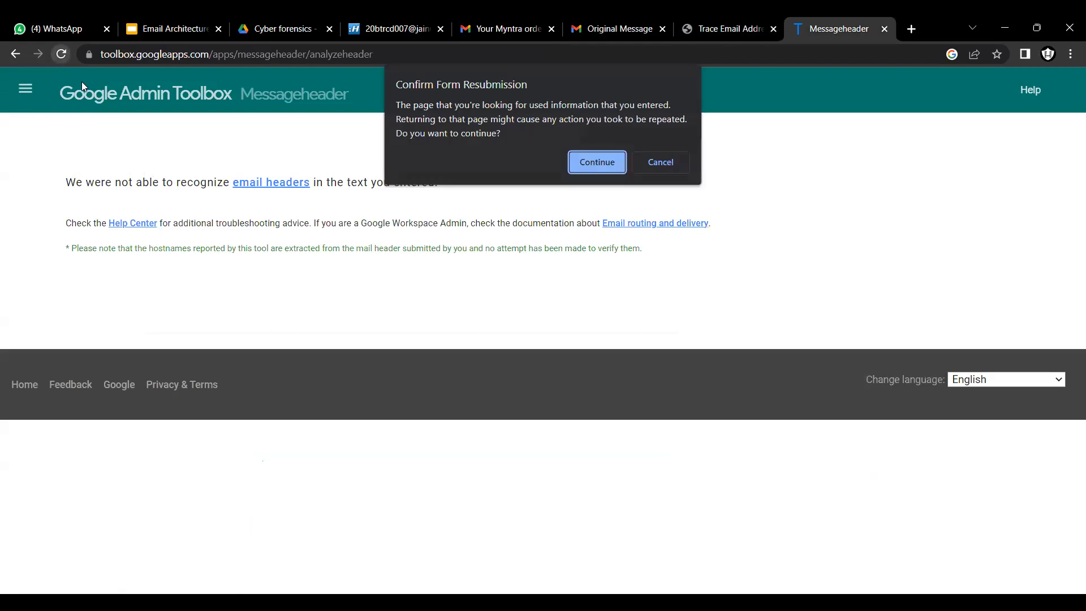
left_click(571, 168)
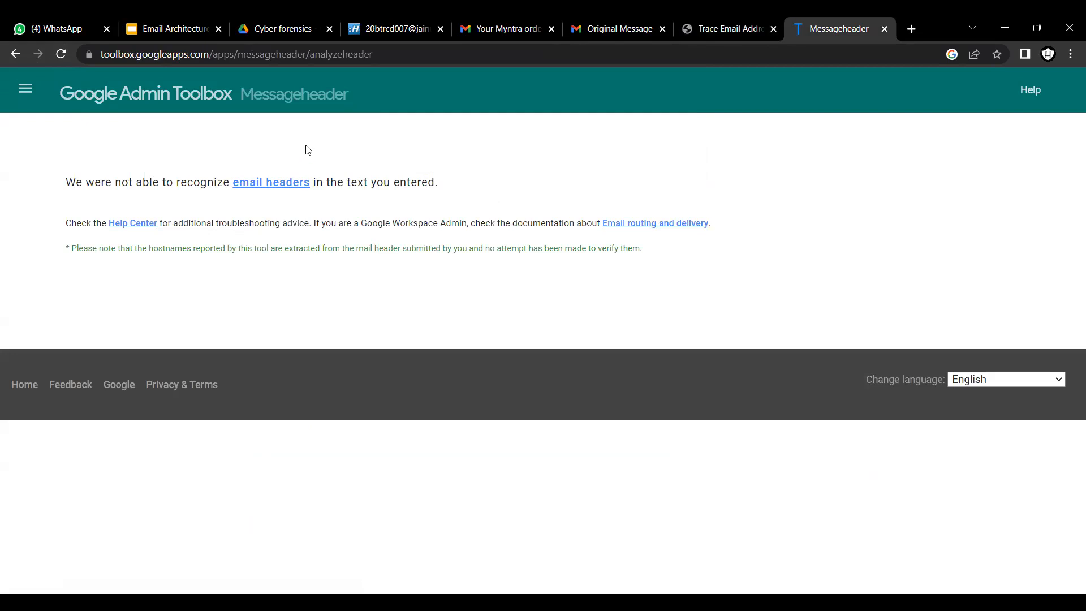
Open the linked Gmail Help article on email headers and read how to view and read full headers.
left_click(276, 183)
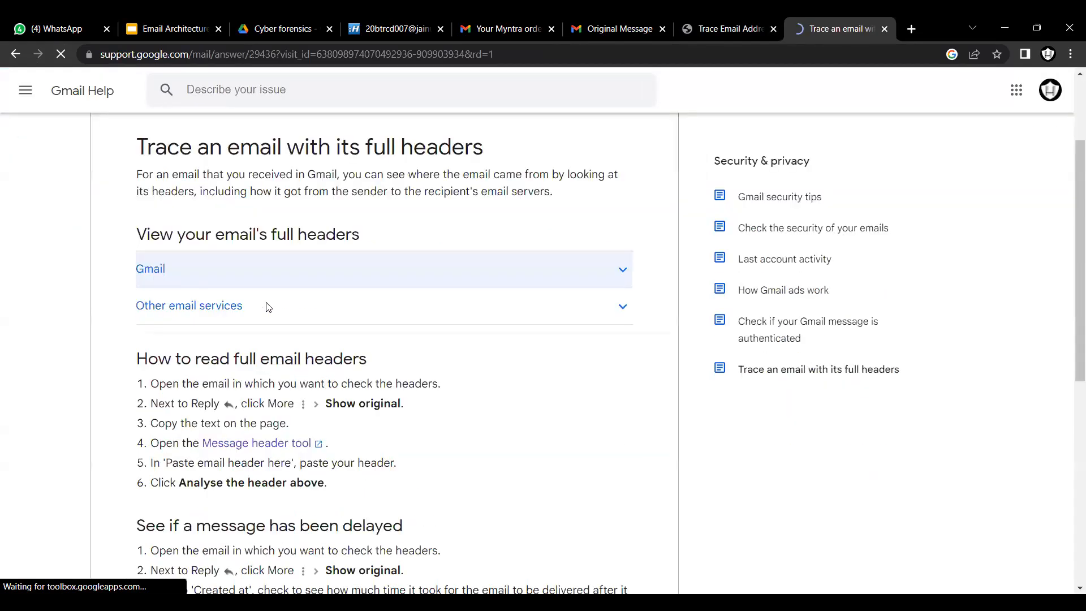
scroll(269, 302, "down", 8)
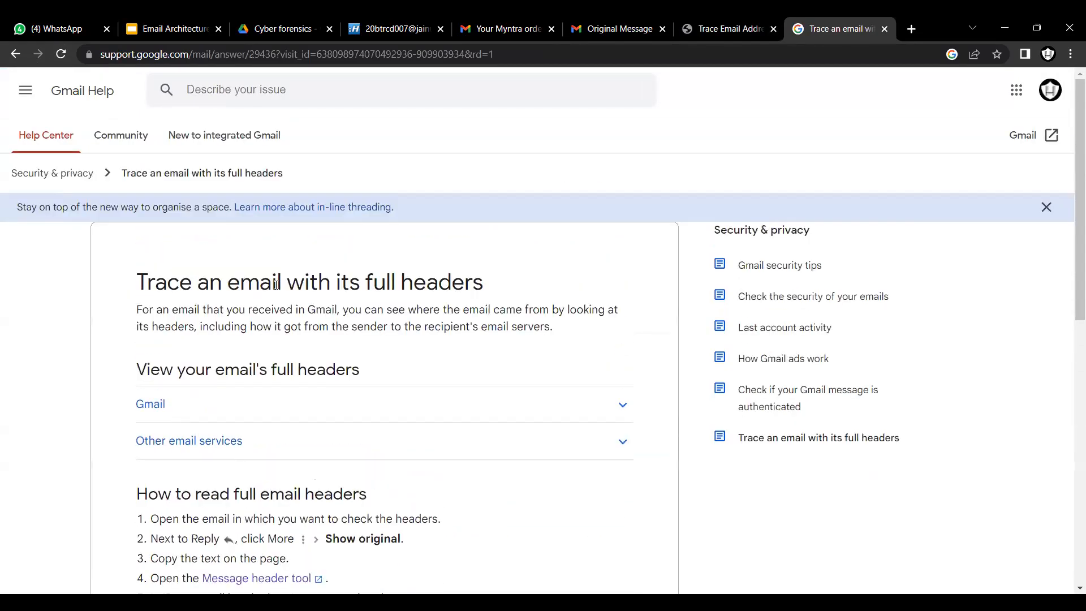
Review the Trace Email Analyzer results on WhatIsMyIPAddress, examining the Received lines, the source host and IP, and the submitted header text.
left_click(730, 28)
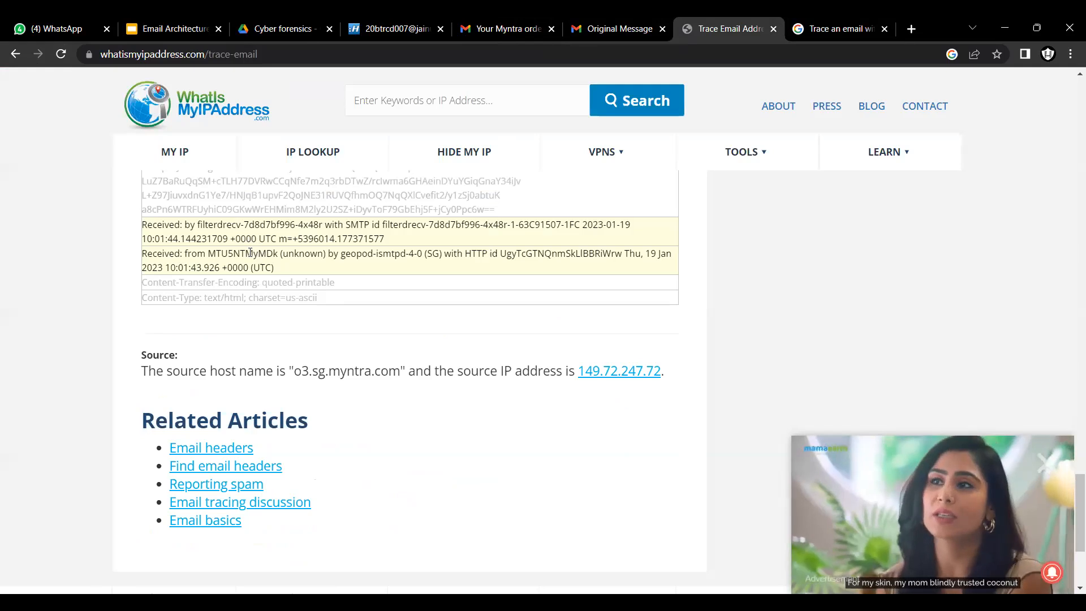
scroll(250, 252, "down", 4)
scroll(226, 280, "up", 8)
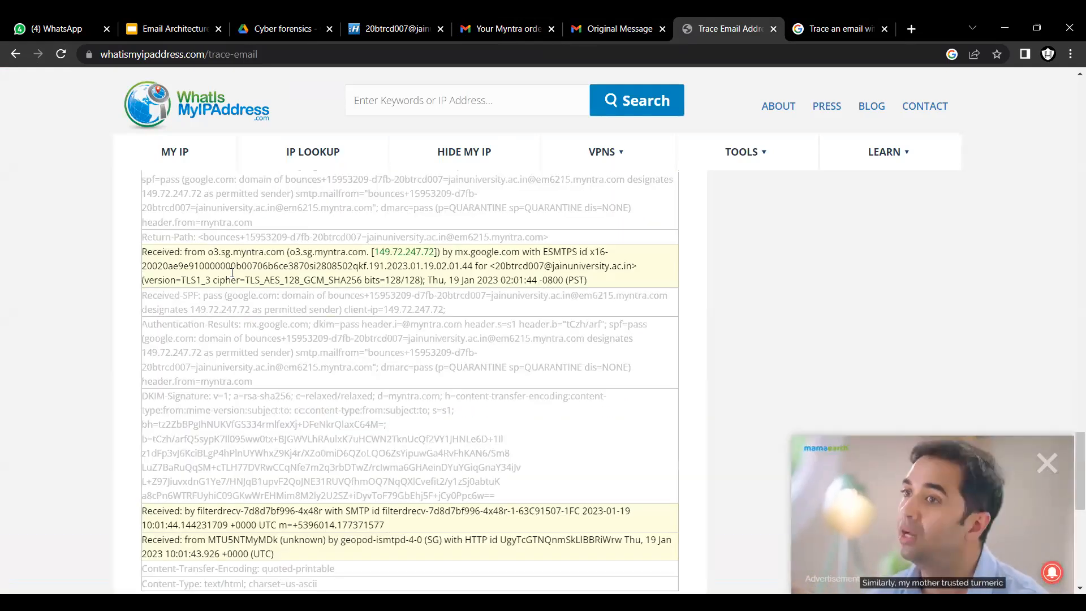
scroll(232, 273, "up", 3)
scroll(242, 274, "down", 3)
scroll(407, 281, "down", 3)
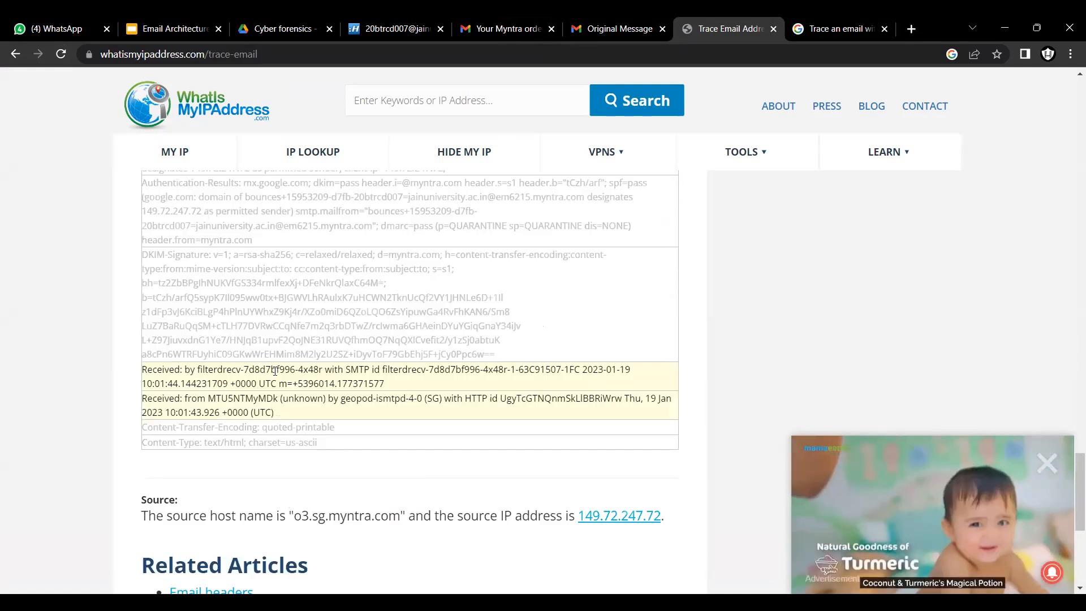
scroll(275, 370, "up", 1)
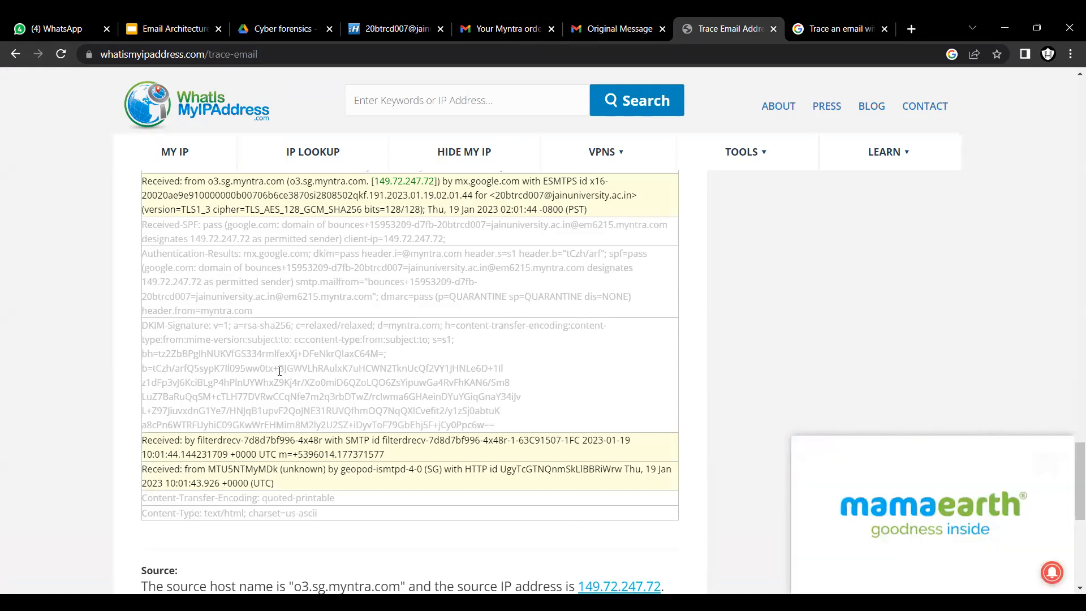
scroll(316, 396, "down", 4)
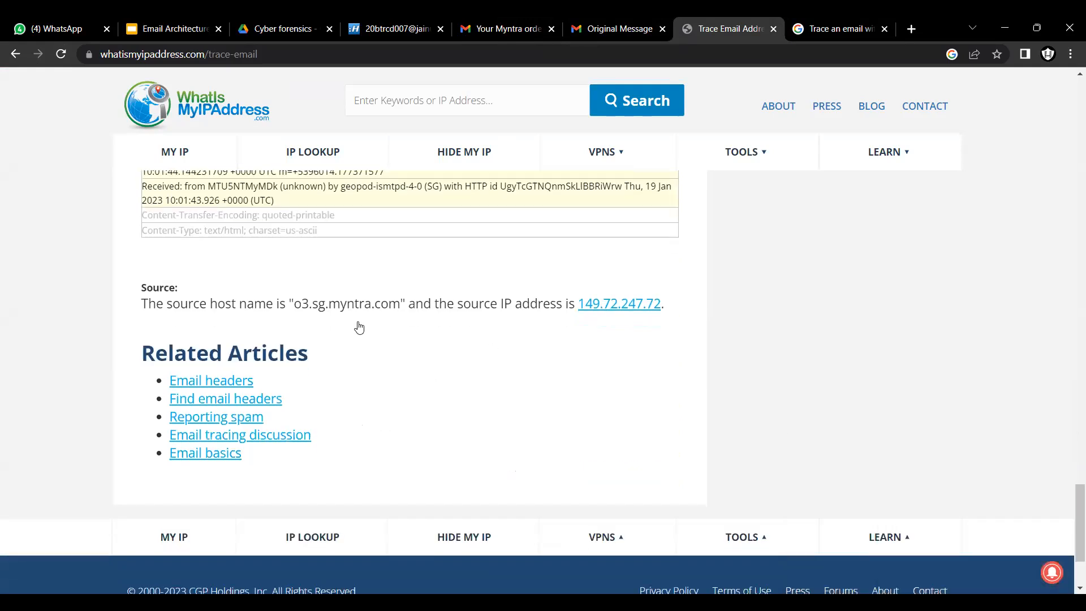
scroll(359, 327, "up", 10)
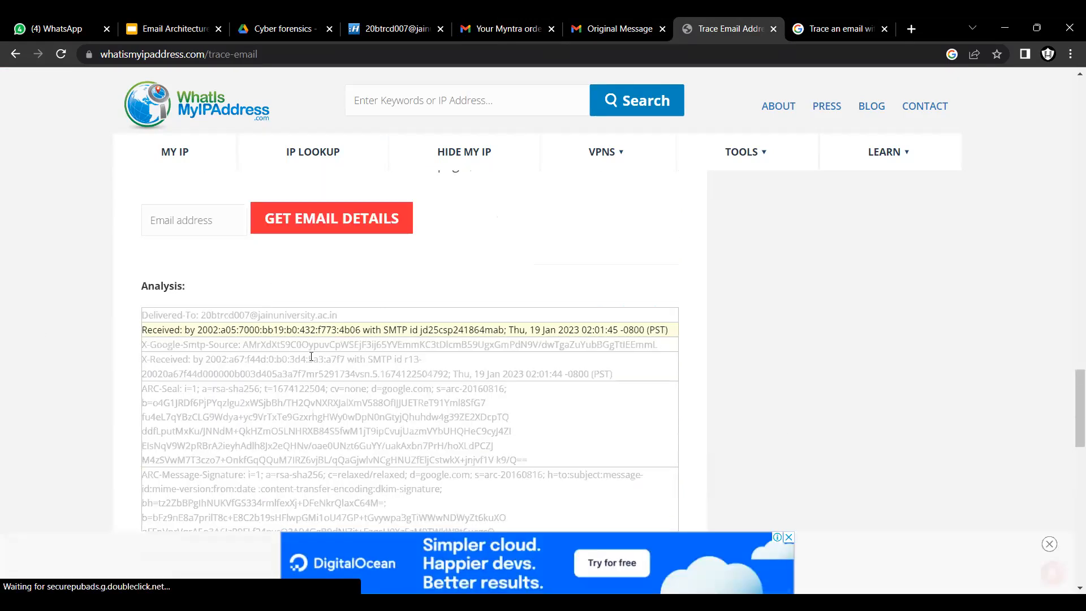
scroll(311, 356, "up", 10)
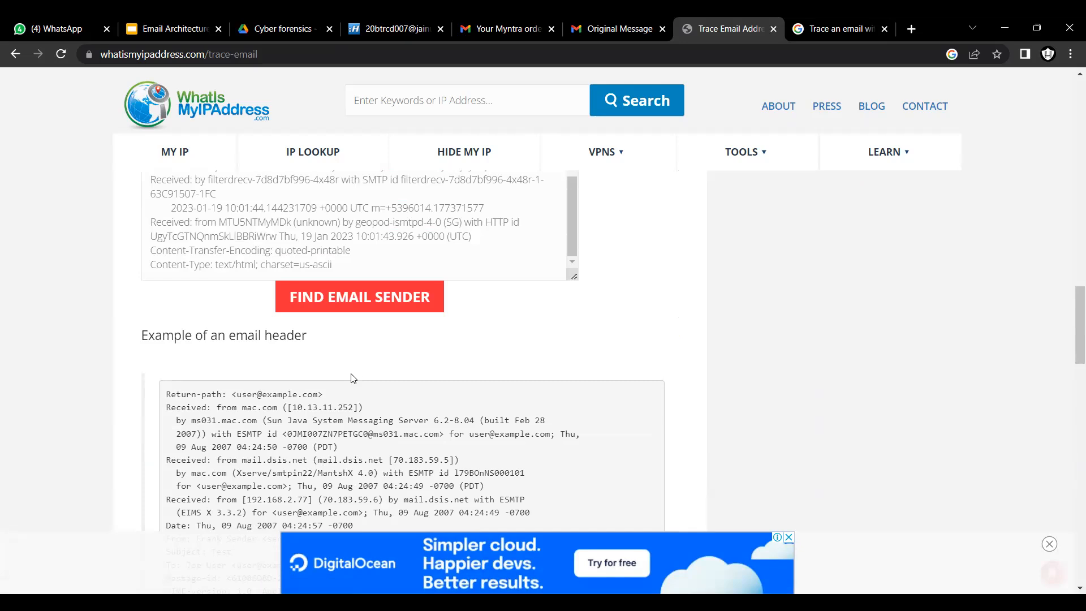
scroll(357, 374, "up", 8)
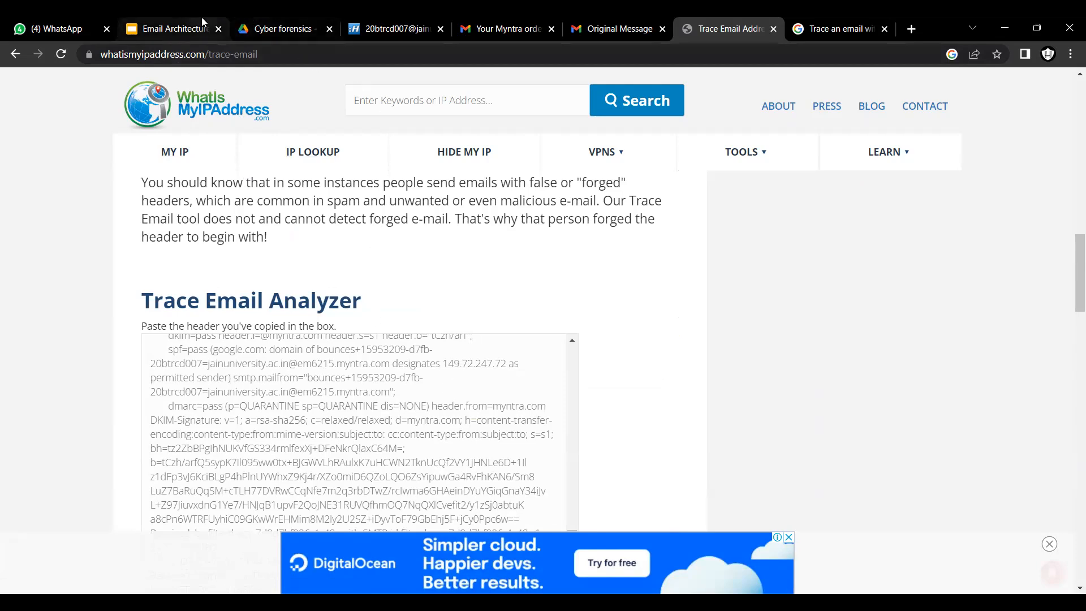
Review the Structure of Email, Email Address and Fourth Scenario architecture slides in the Email Architecture presentation.
left_click(173, 23)
key("Down")
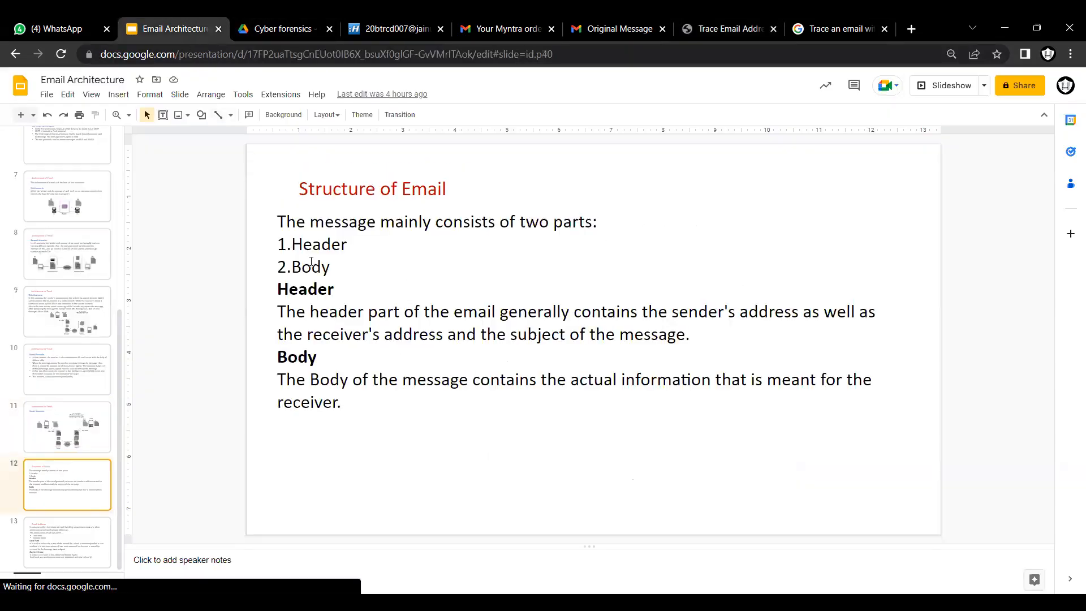
key("Down")
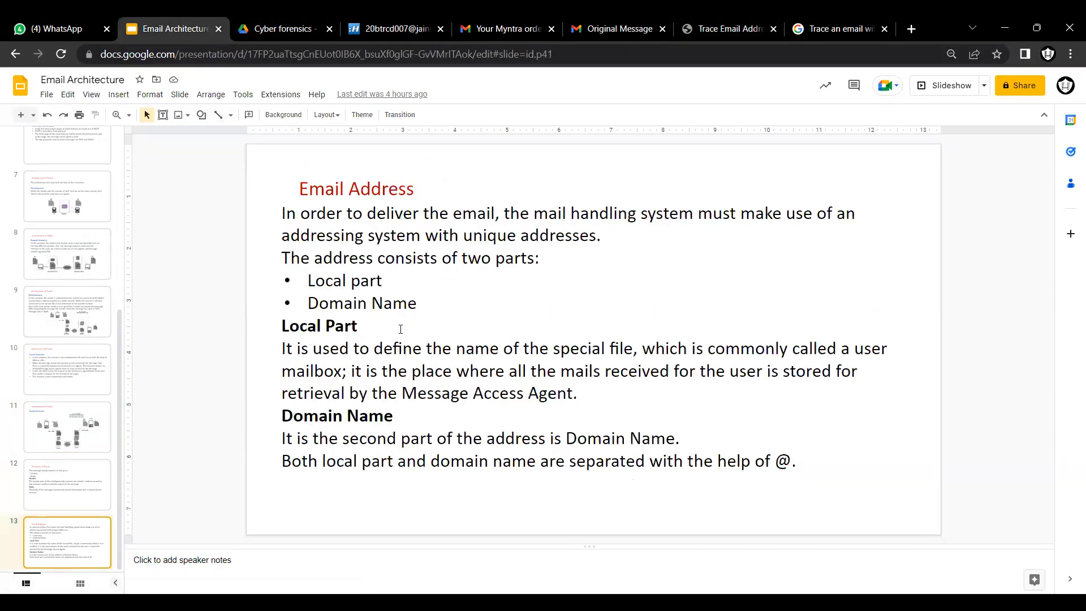
left_click(52, 429)
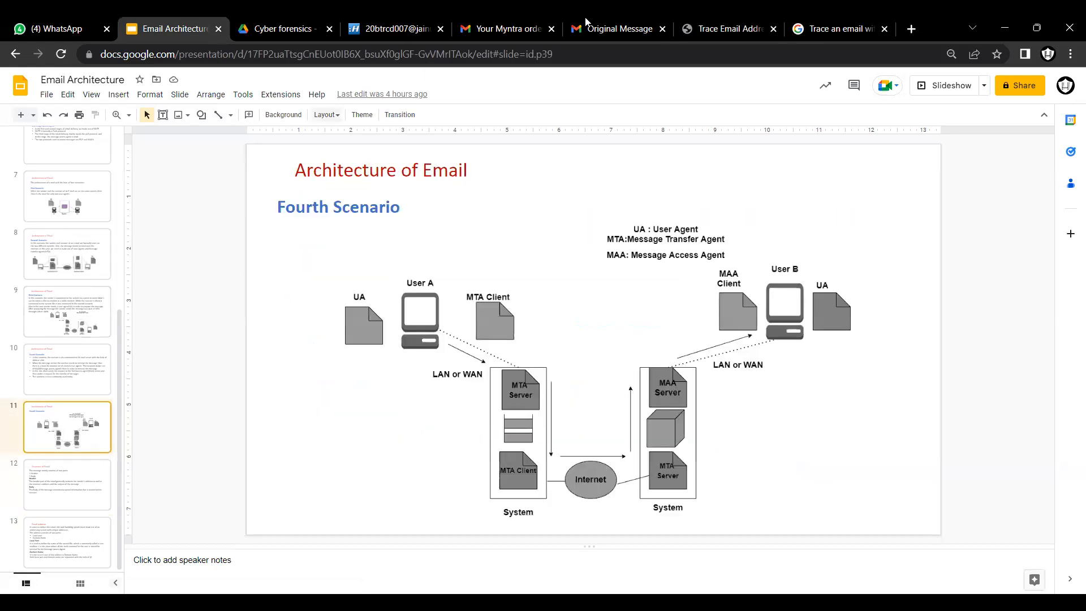
Show the original of the Myntra shipping email in Gmail and look through its SPF, DKIM and DMARC summary and raw headers.
left_click(718, 28)
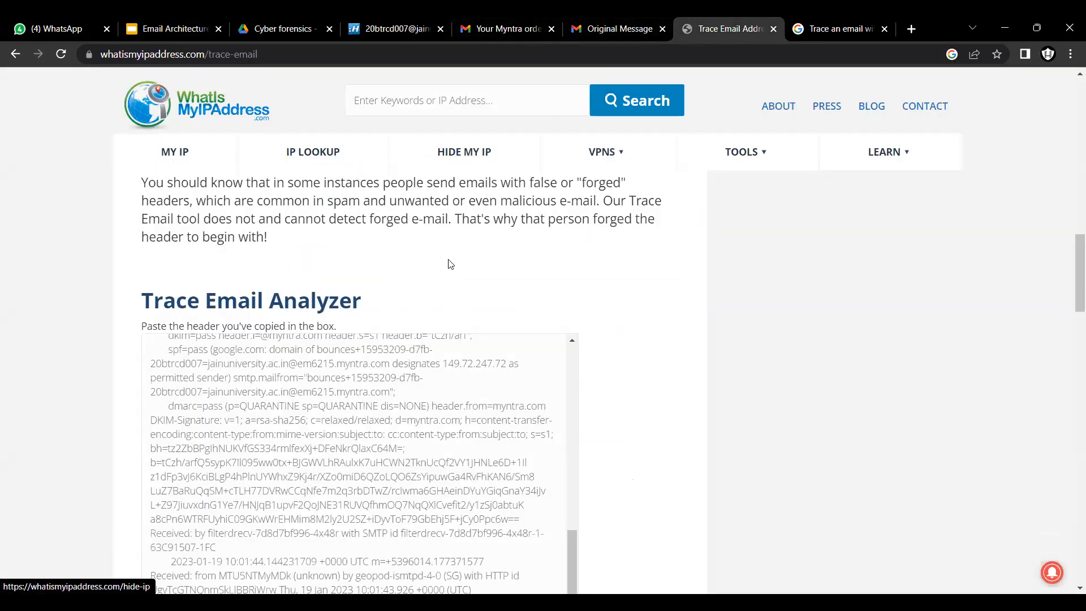
left_click(492, 28)
left_click(1045, 208)
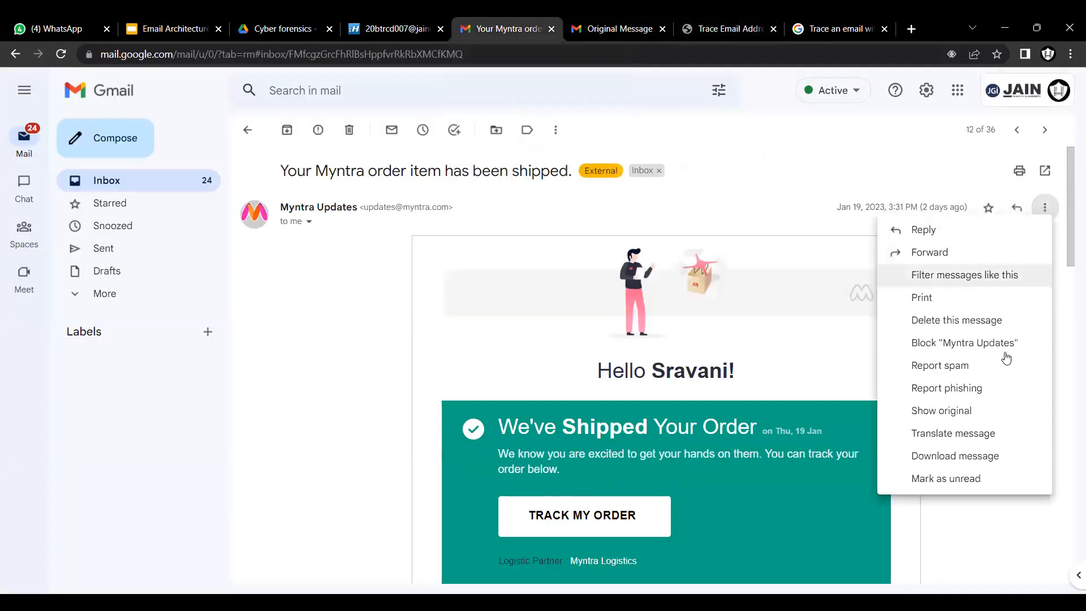
left_click(959, 411)
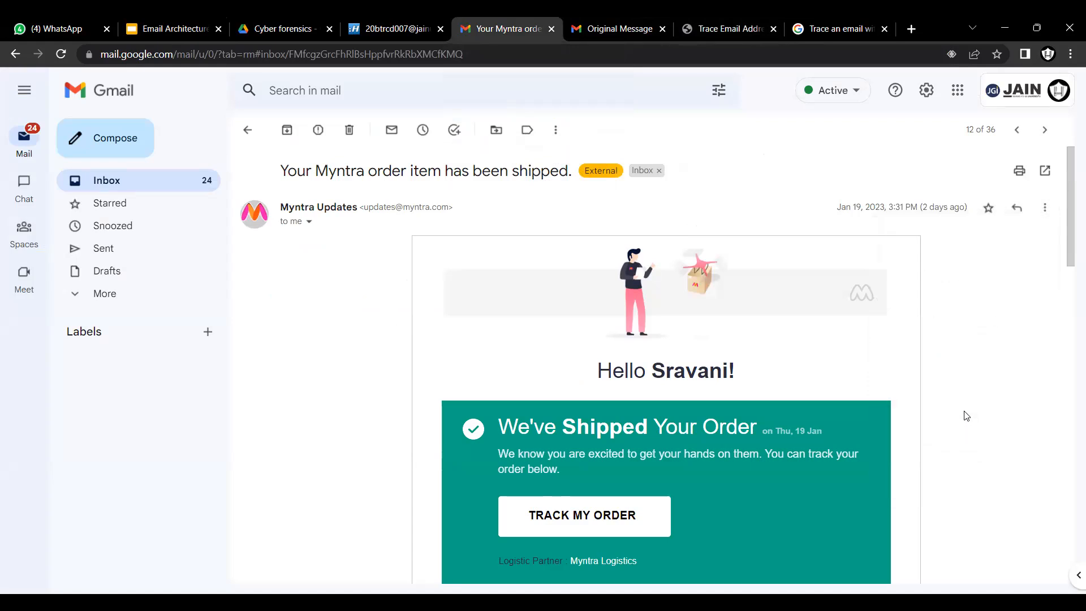
scroll(226, 274, "down", 1)
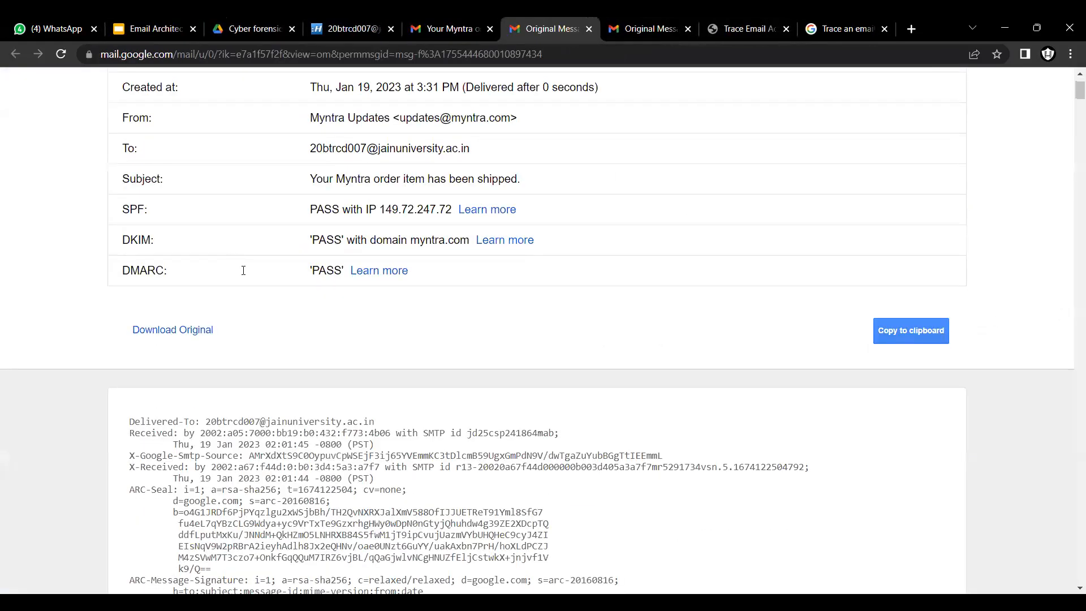
scroll(244, 270, "down", 5)
scroll(243, 271, "down", 6)
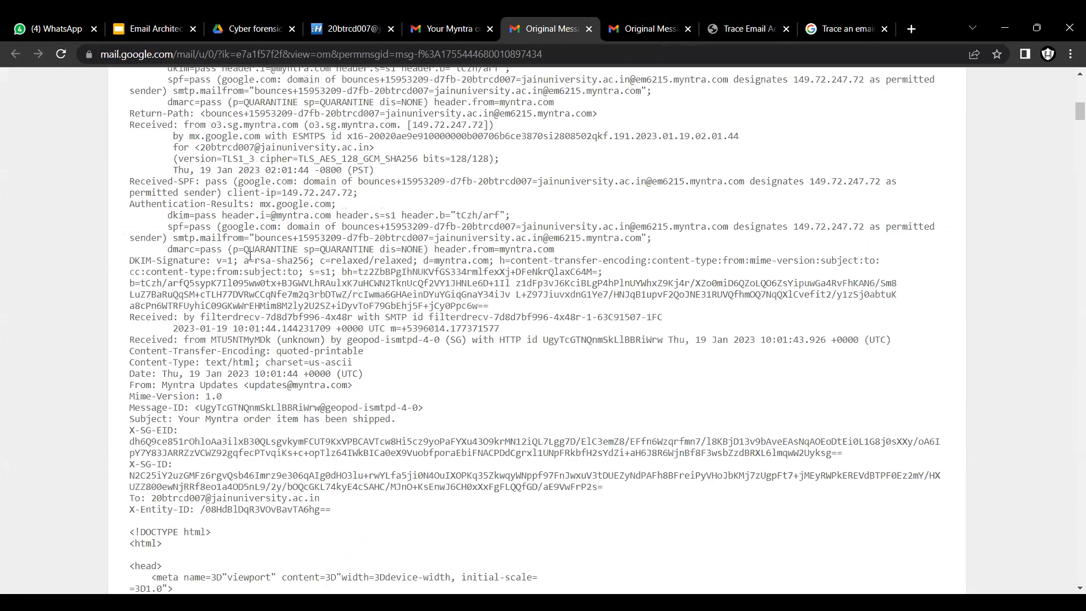
scroll(168, 120, "up", 12)
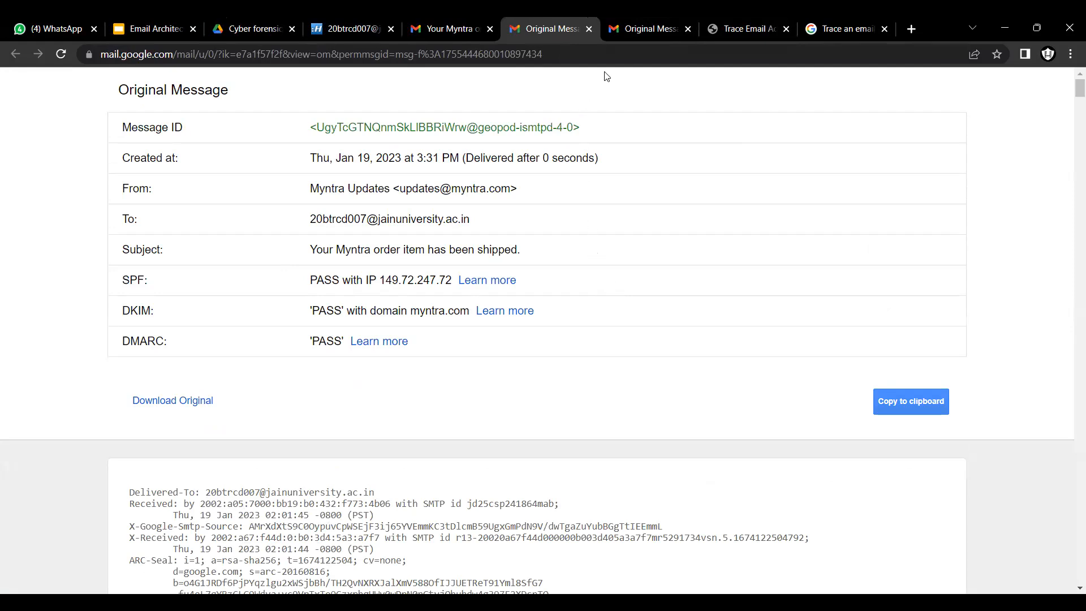
Return to the Trace Email Analyzer page and view the Analysis section for the submitted Myntra headers.
left_click(720, 26)
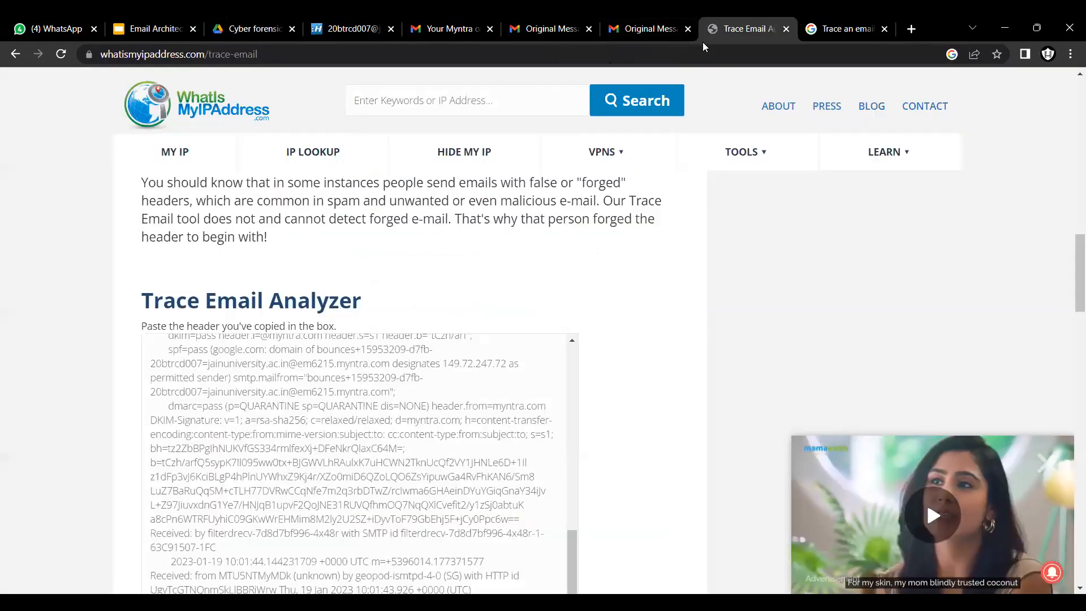
scroll(588, 336, "down", 10)
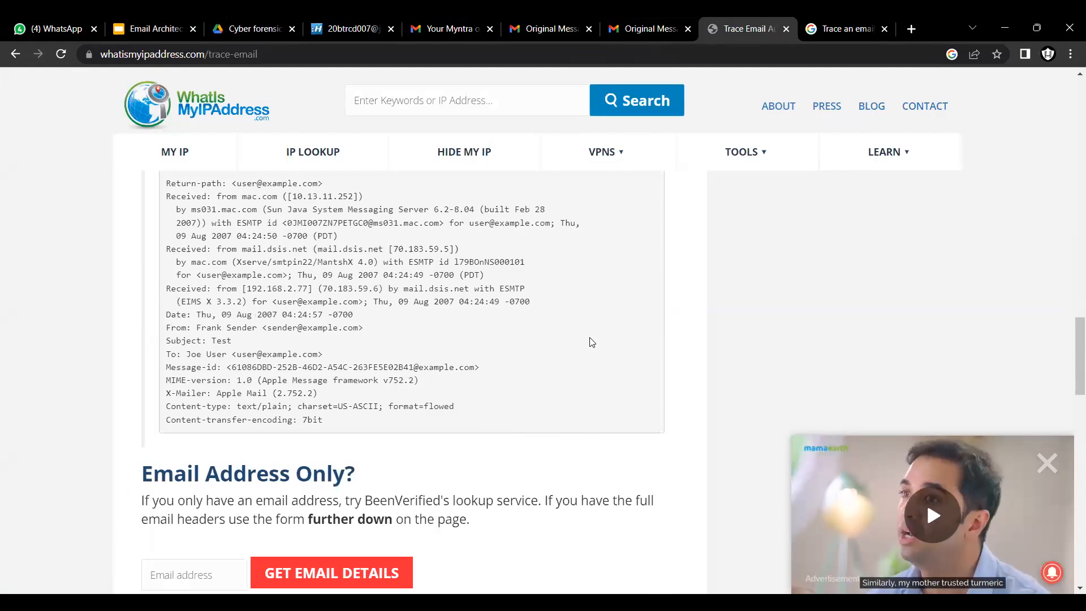
scroll(591, 341, "down", 6)
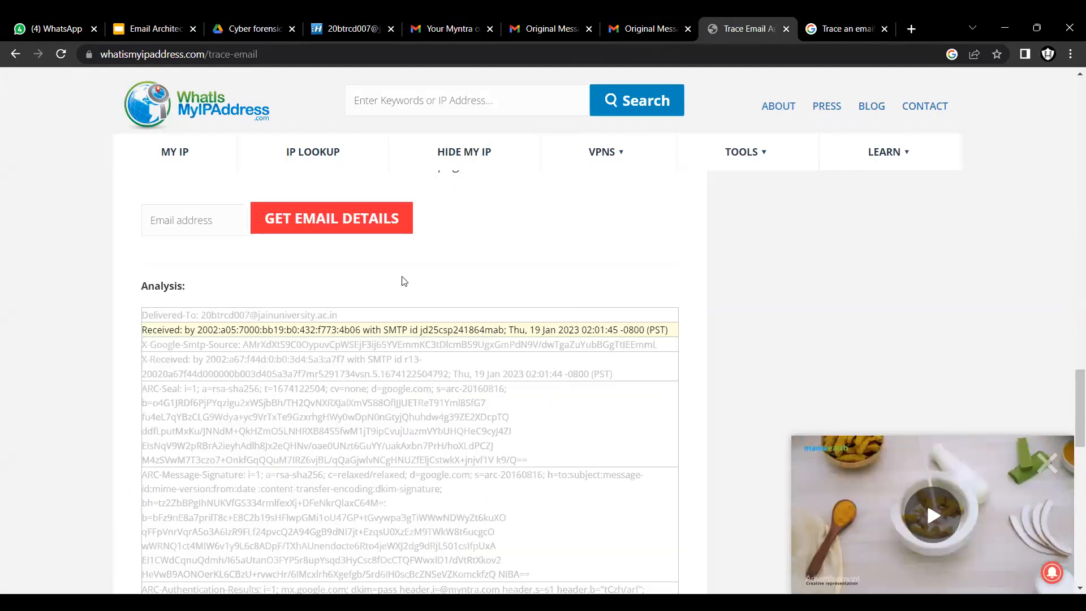